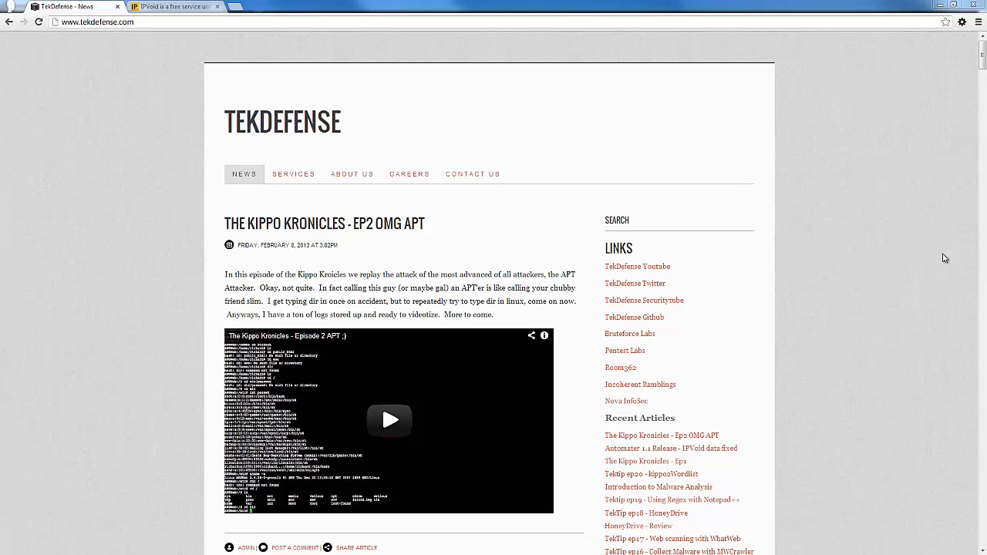
scroll(181, 280, down, 2)
scroll(183, 279, down, 3)
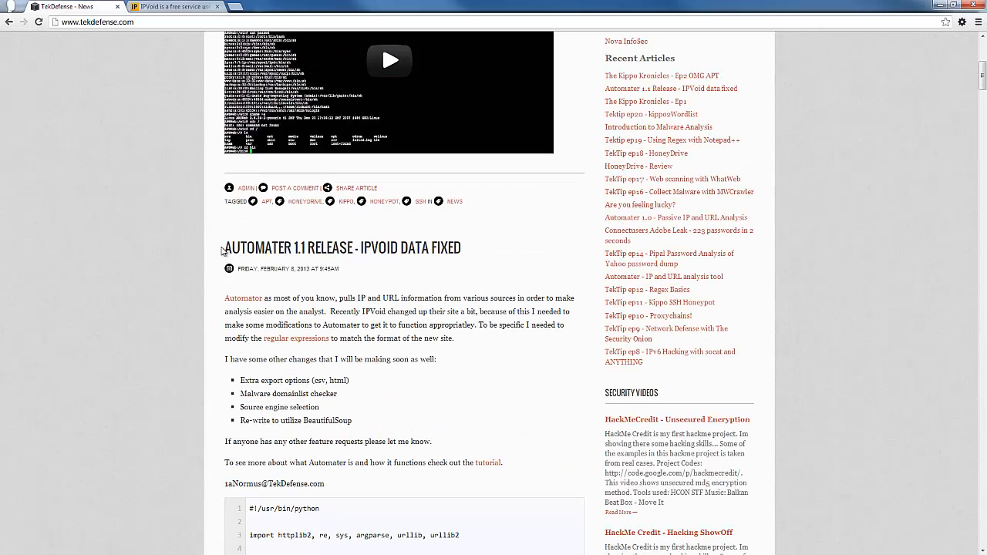
Scroll past the Kippo Kronicles Ep2 post to the Automater 1.1 Release article.
drag(221, 249, 316, 248)
click(477, 257)
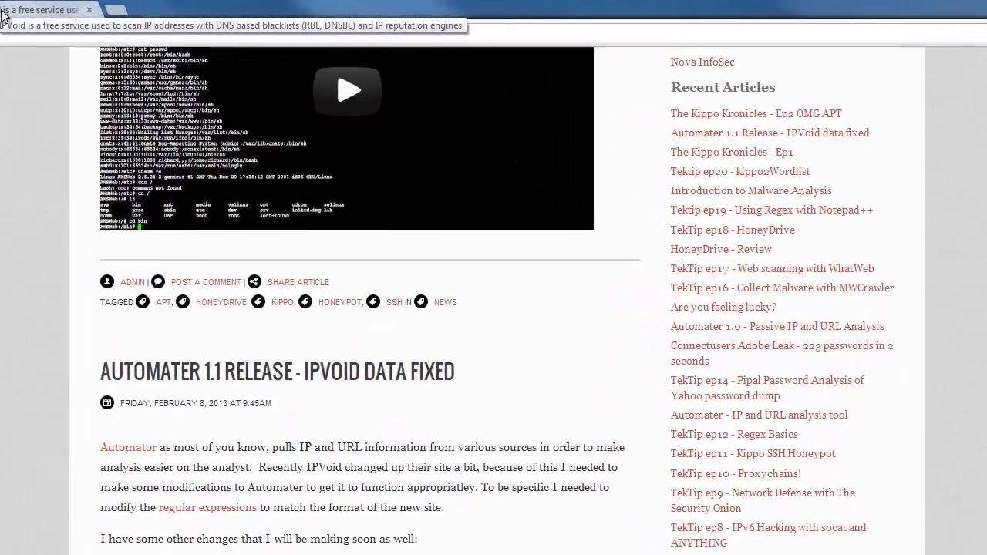
Run an IPVoid blacklist check on 11.11.11.11, review the report, and return to the blog.
click(2, 10)
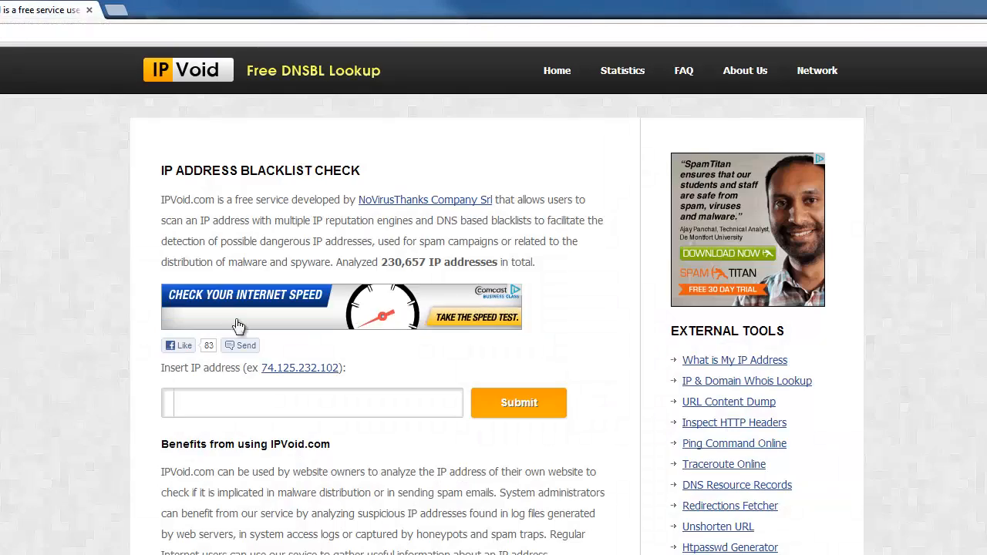
click(218, 398)
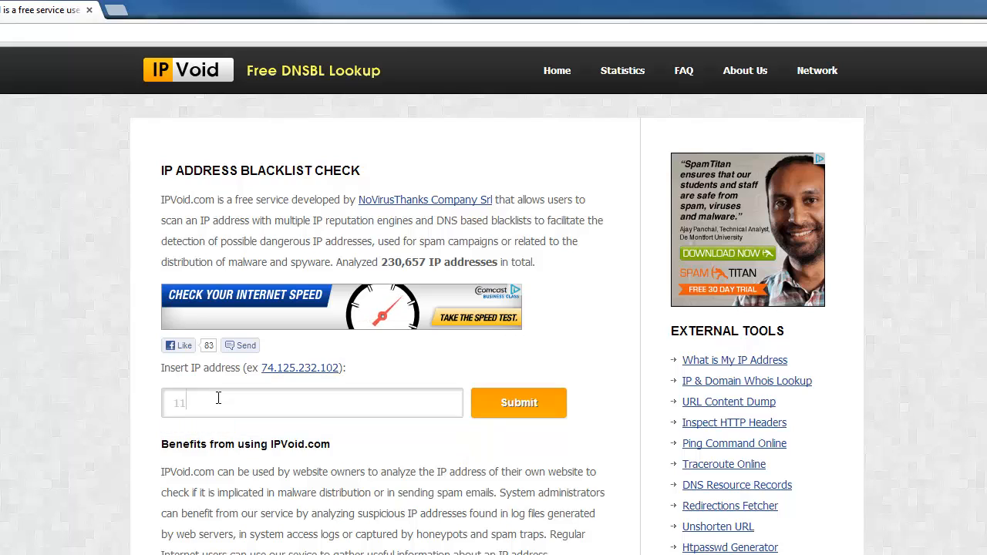
text(11.11.11.11)
key(Return)
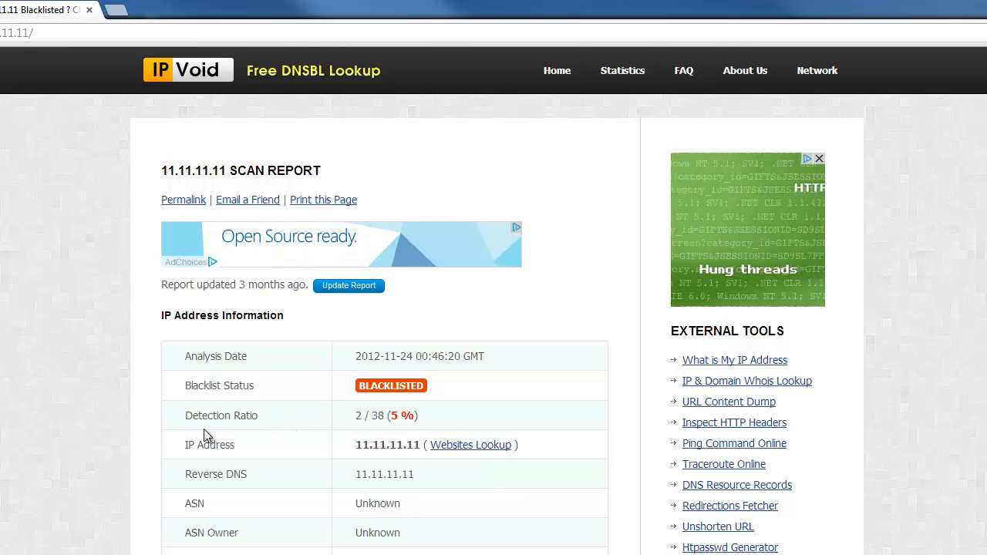
scroll(290, 297, down, 3)
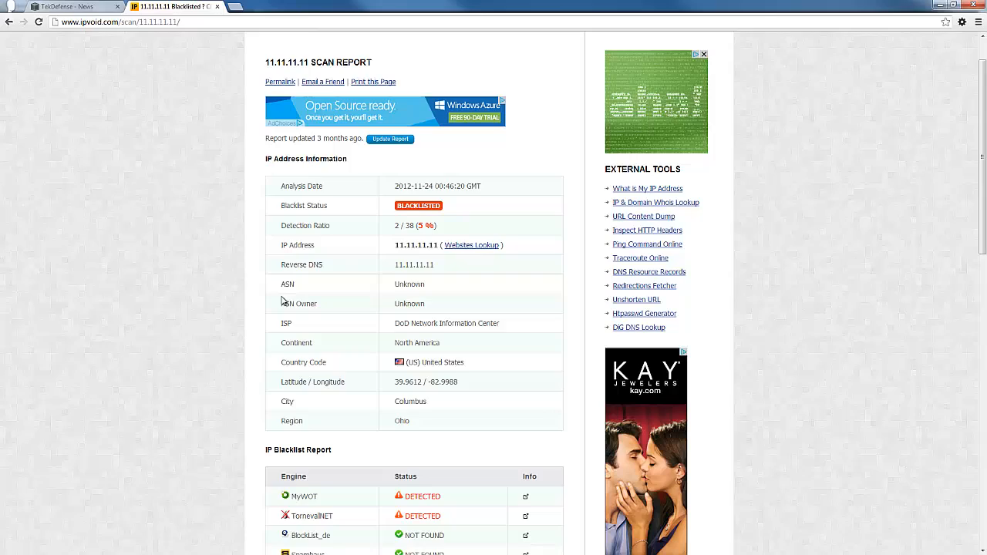
scroll(274, 300, down, 2)
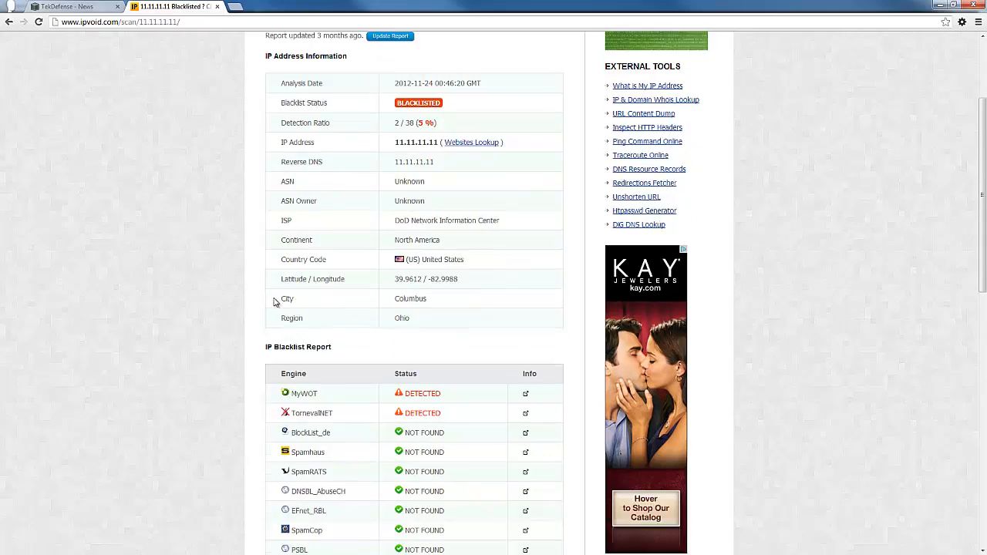
scroll(272, 299, down, 2)
scroll(270, 297, down, 3)
scroll(267, 294, down, 3)
scroll(270, 293, down, 1)
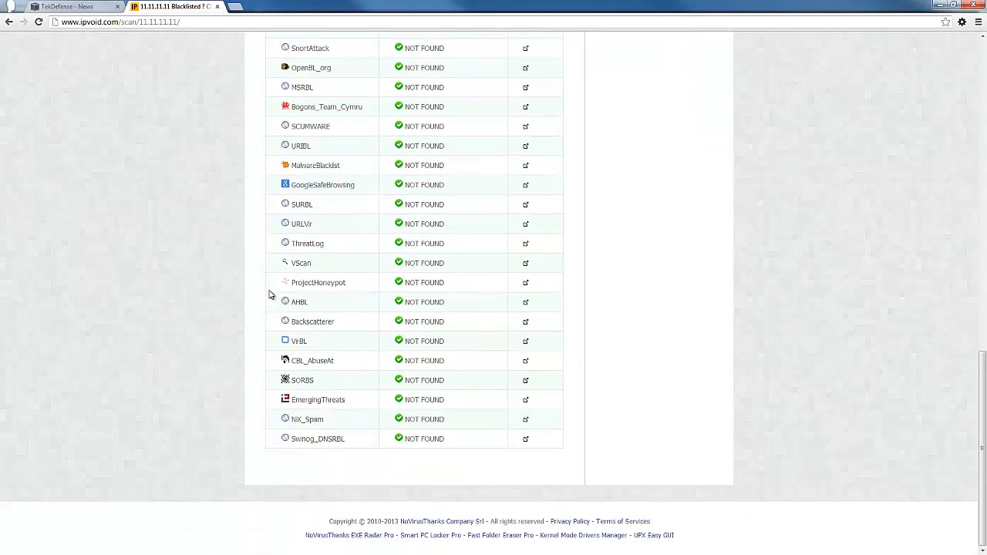
scroll(264, 293, up, 7)
scroll(231, 227, up, 3)
scroll(257, 221, up, 1)
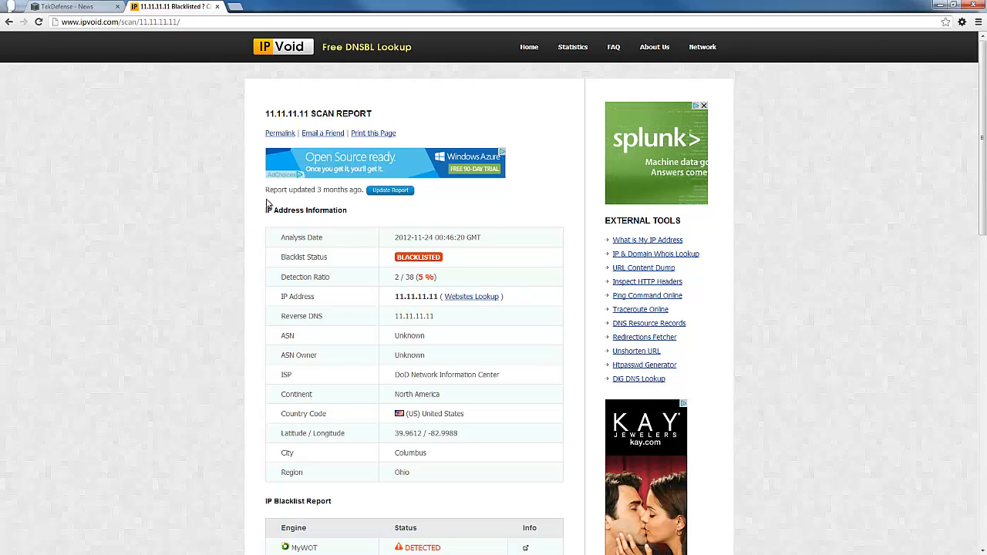
scroll(370, 369, down, 2)
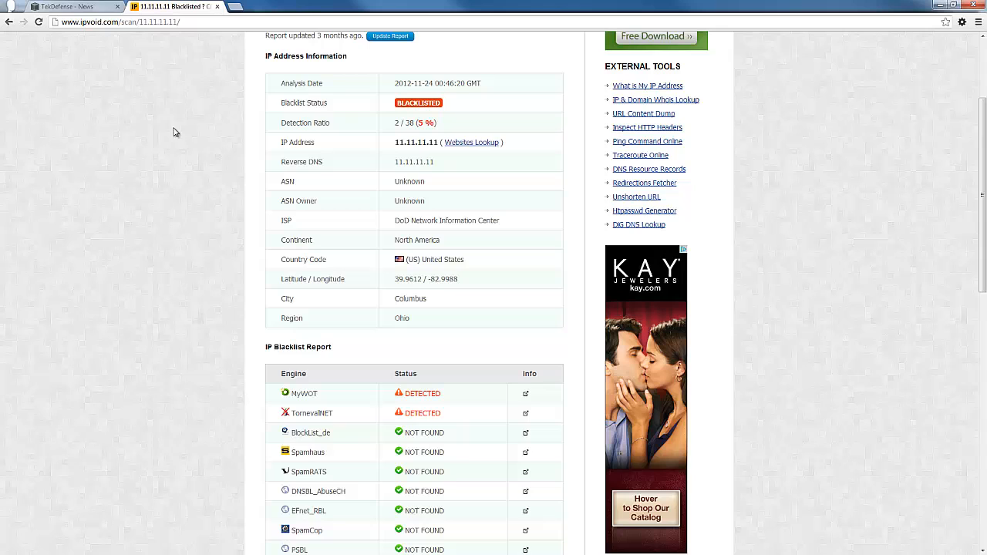
click(89, 8)
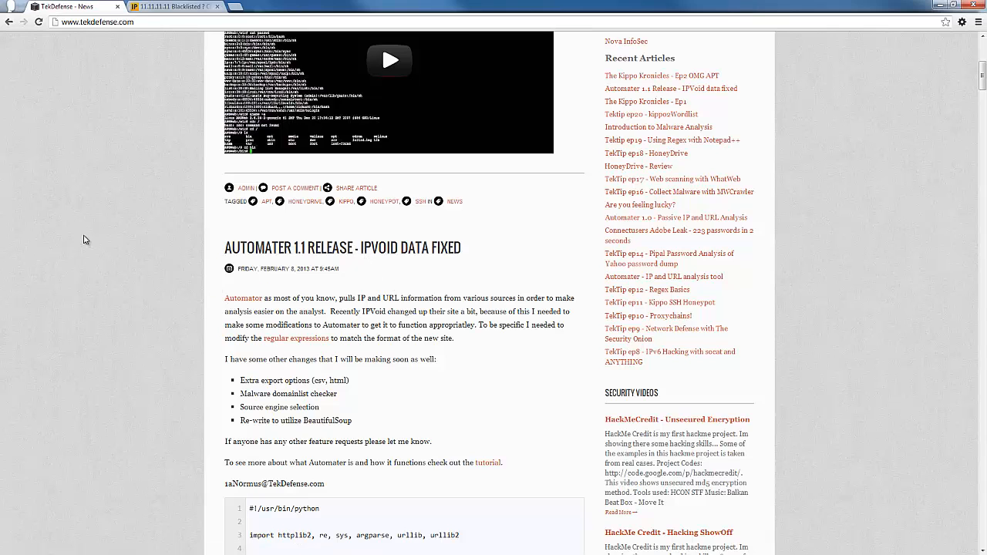
scroll(139, 256, down, 2)
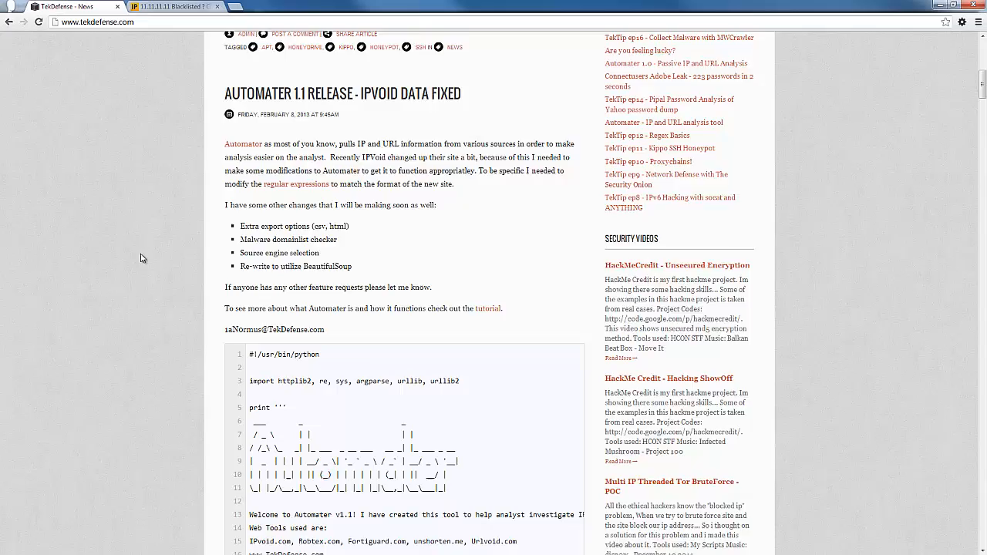
scroll(140, 255, down, 3)
scroll(141, 245, down, 3)
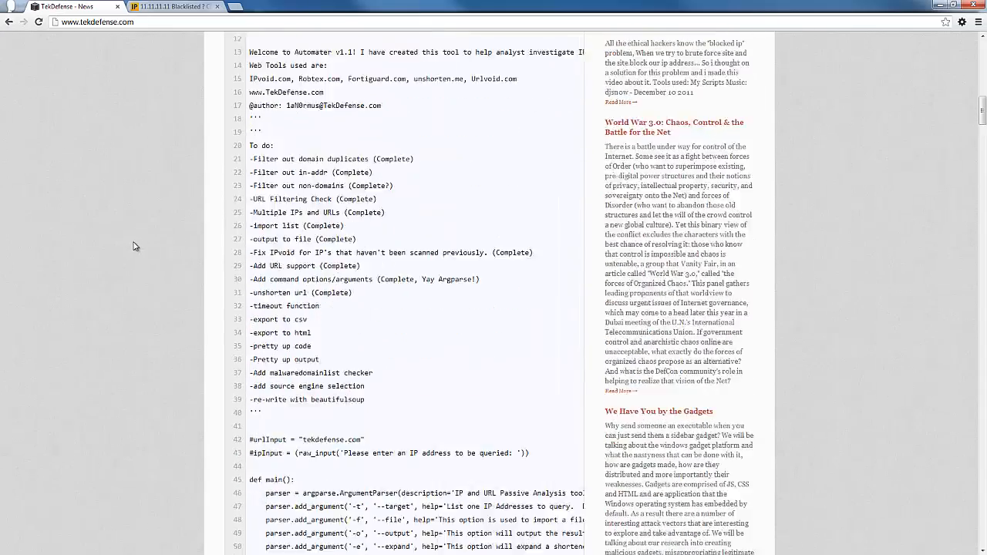
scroll(144, 246, down, 4)
scroll(150, 253, down, 6)
scroll(154, 255, down, 7)
scroll(165, 269, down, 7)
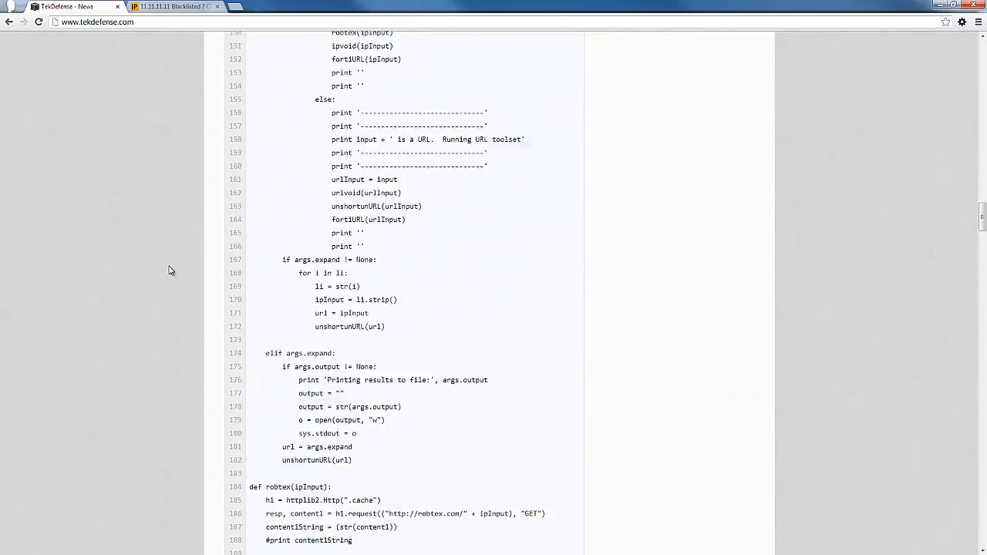
scroll(165, 269, down, 6)
scroll(165, 269, down, 2)
mouse_move(982, 262)
mouse_down()
mouse_move(982, 457)
mouse_move(982, 443)
mouse_up()
scroll(883, 377, up, 3)
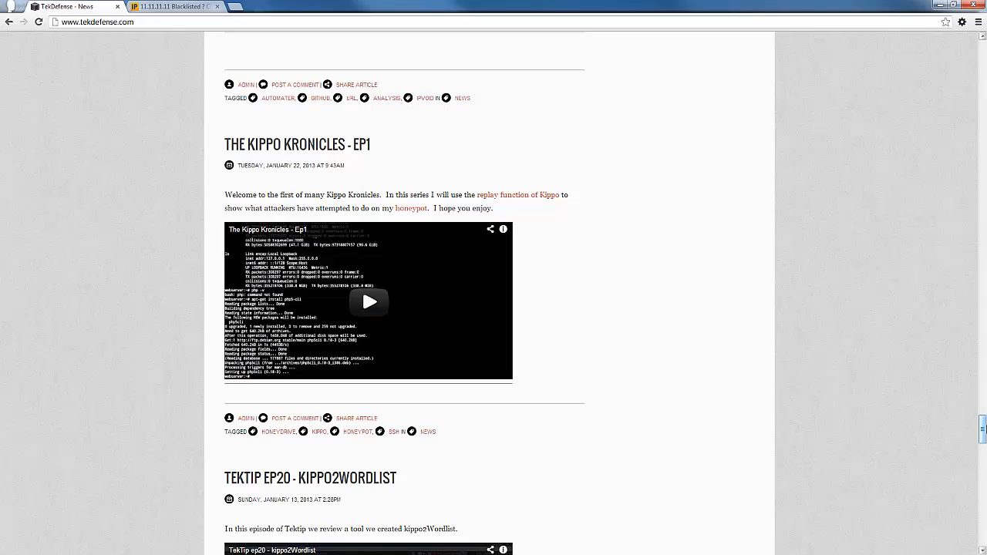
mouse_move(982, 430)
mouse_down()
mouse_move(947, 143)
mouse_move(971, 40)
mouse_up()
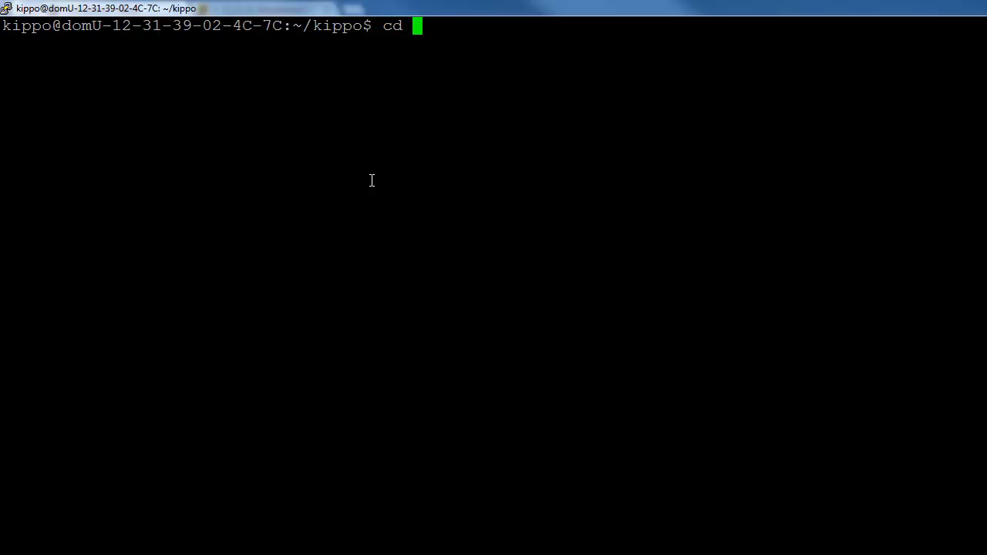
text(log/)
Enter the kippo log folder and list kippo.log files and tty folder with ls and ls -l.
key(Return)
text(ls)
key(Return)
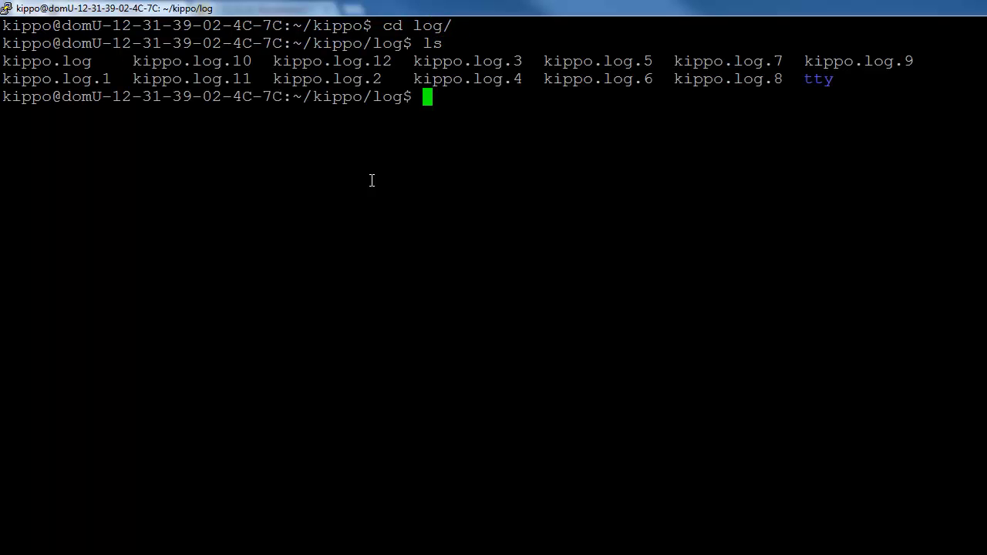
text(ls -l)
key(Return)
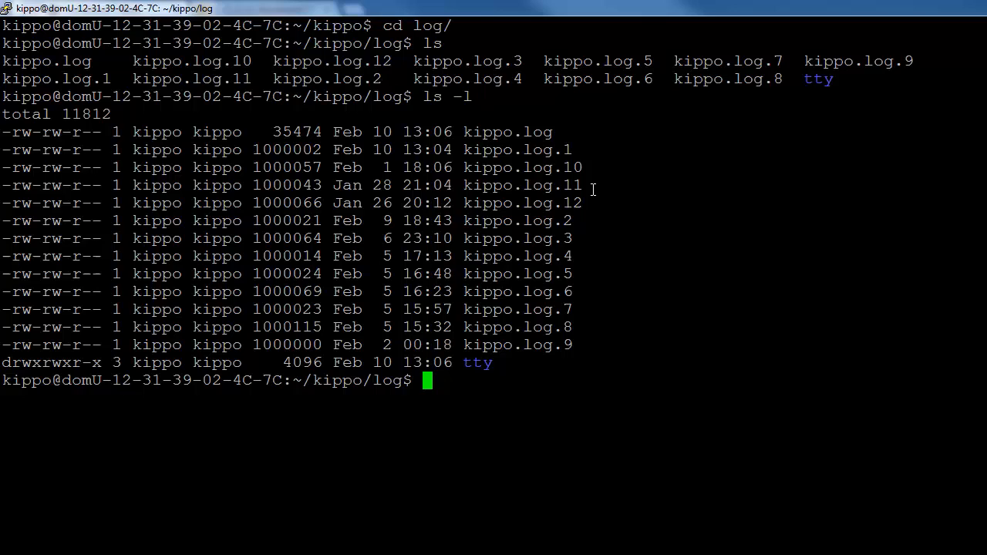
text(cd tty)
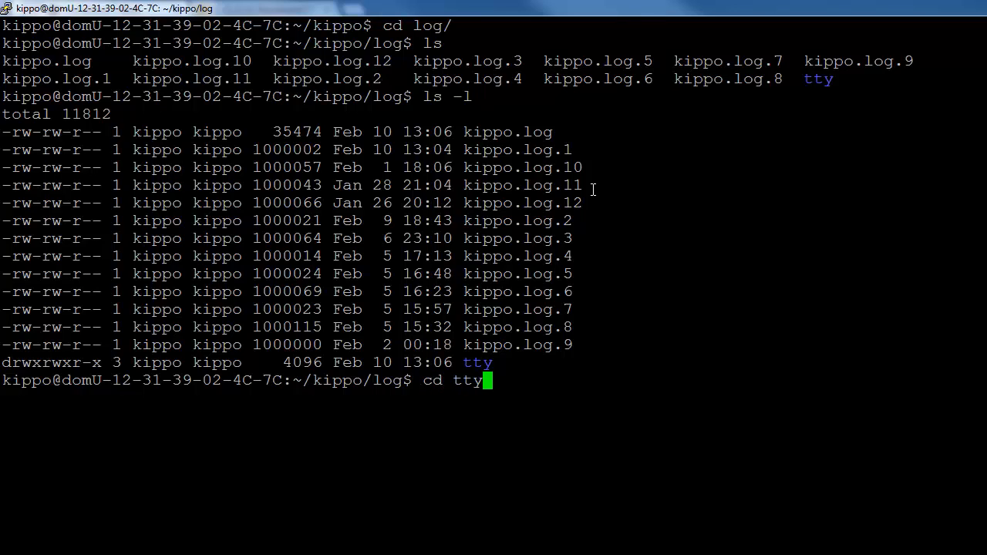
text(/)
Enter the tty folder and list all recorded attacker session logs with ls -l.
key(Return)
text(l)
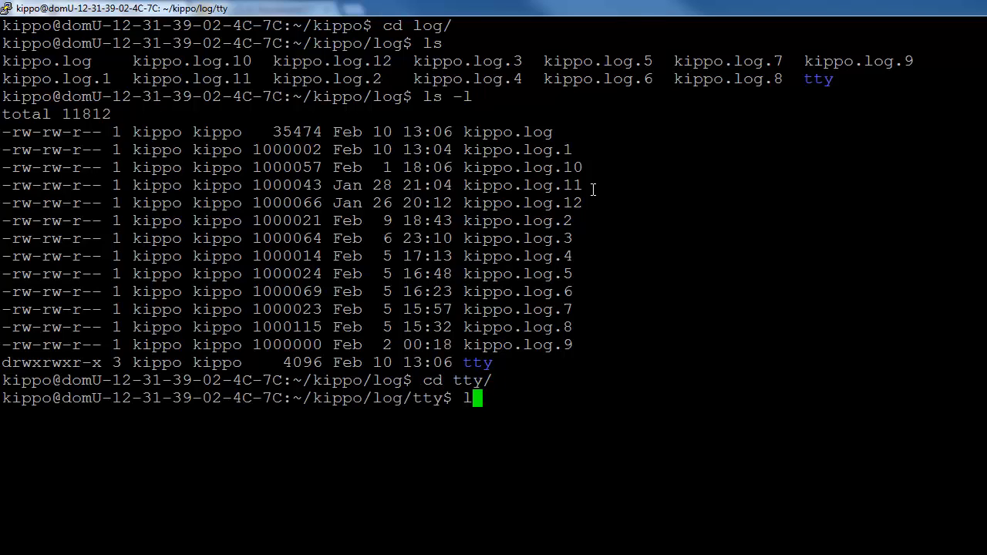
text(s -l)
key(Return)
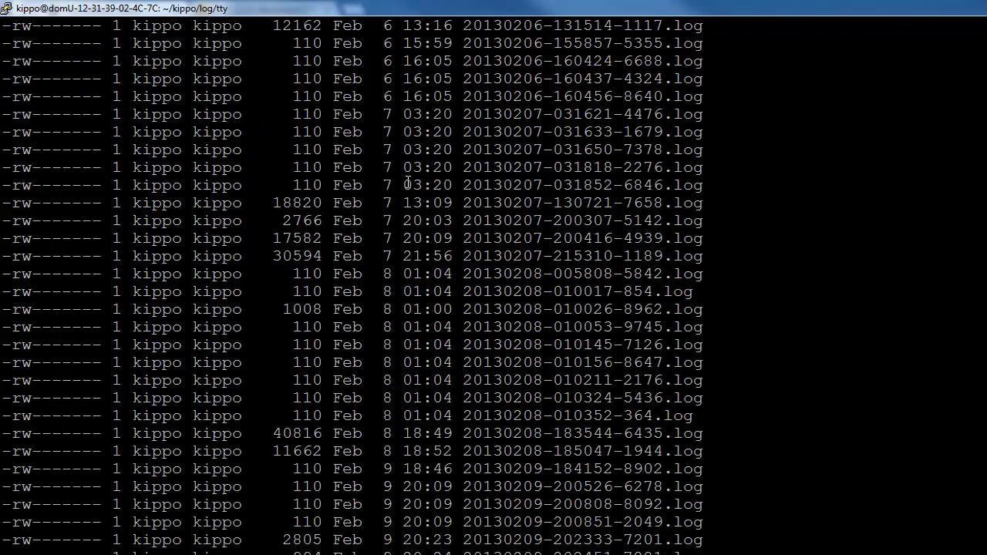
scroll(593, 191, up, 20)
scroll(330, 242, down, 7)
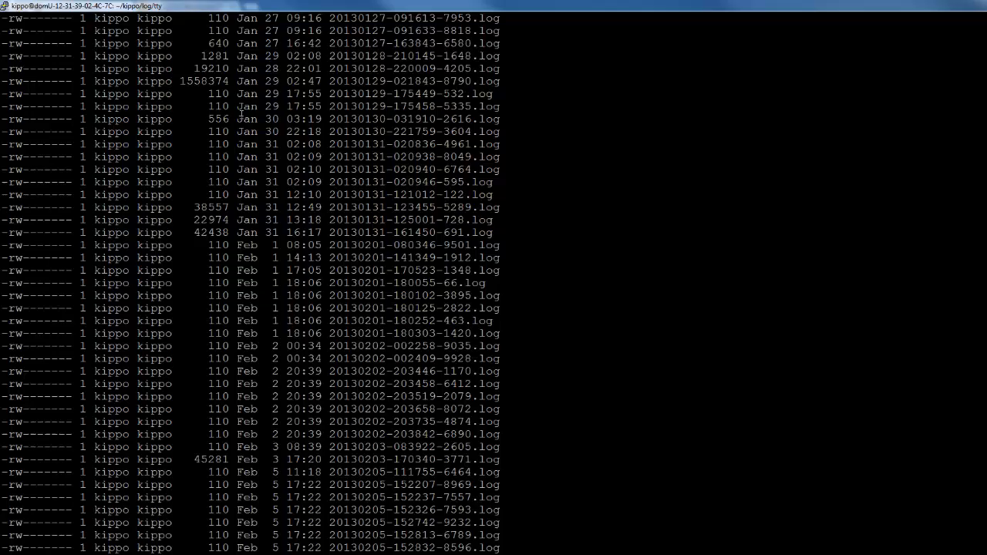
scroll(224, 109, up, 8)
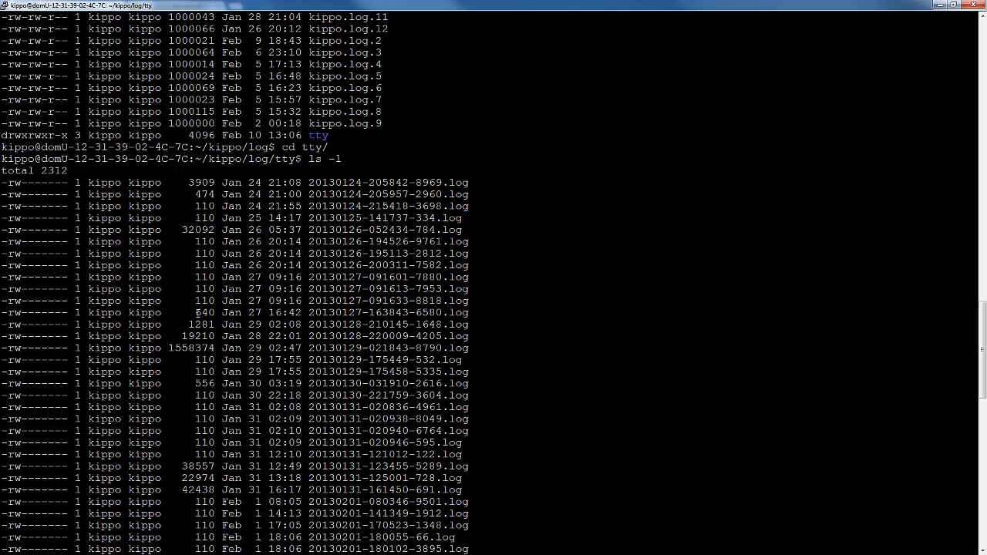
scroll(199, 312, down, 8)
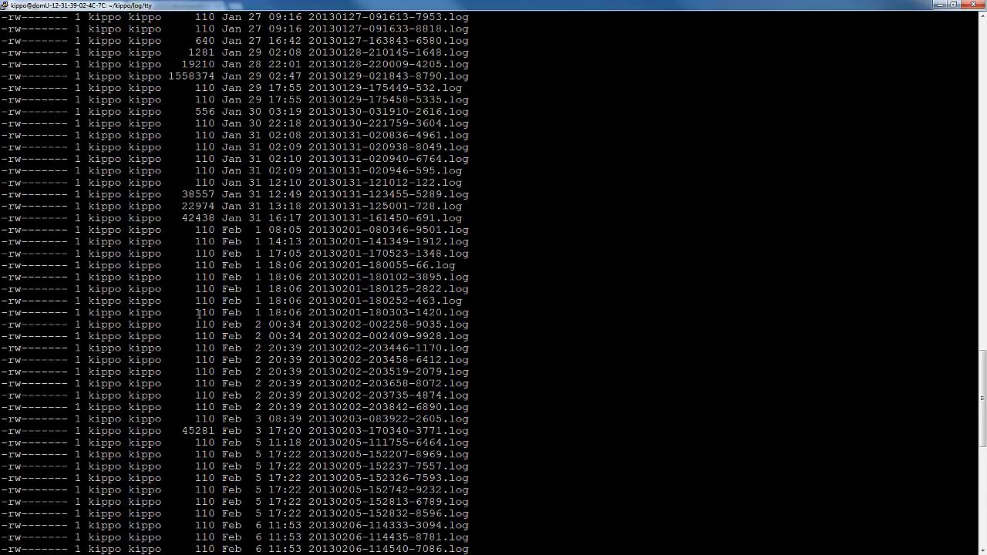
scroll(199, 312, down, 15)
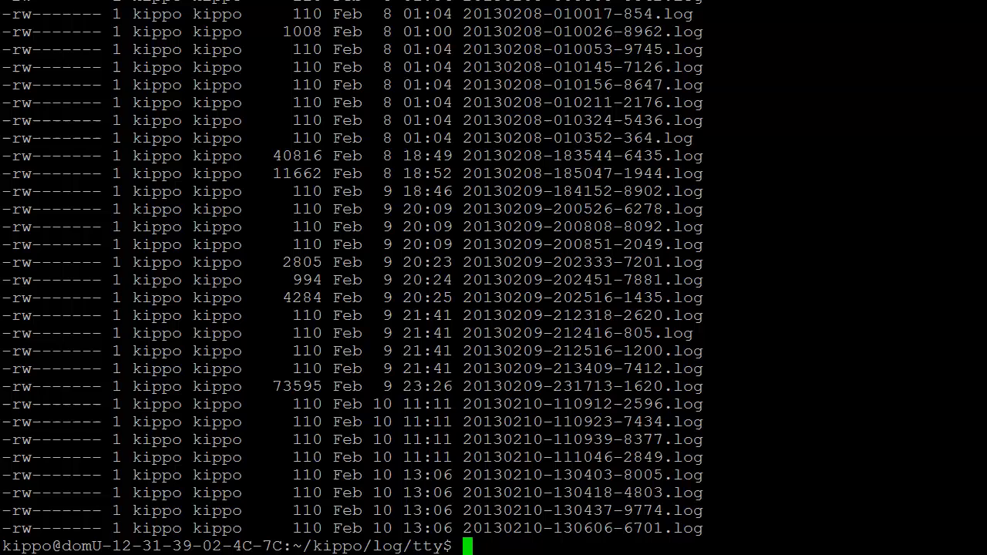
text(~/)
text(kip)
key(Tab)
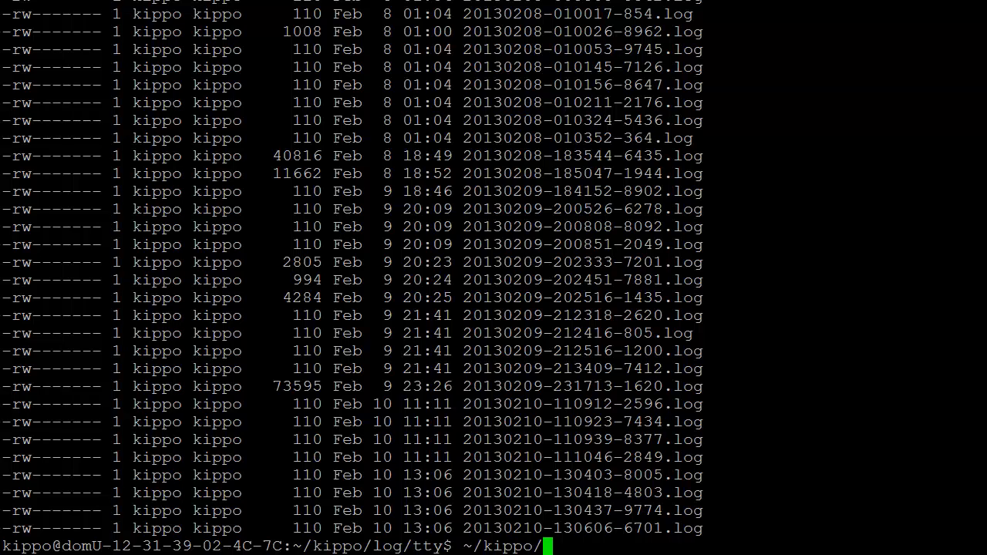
text(util)
key(Tab)
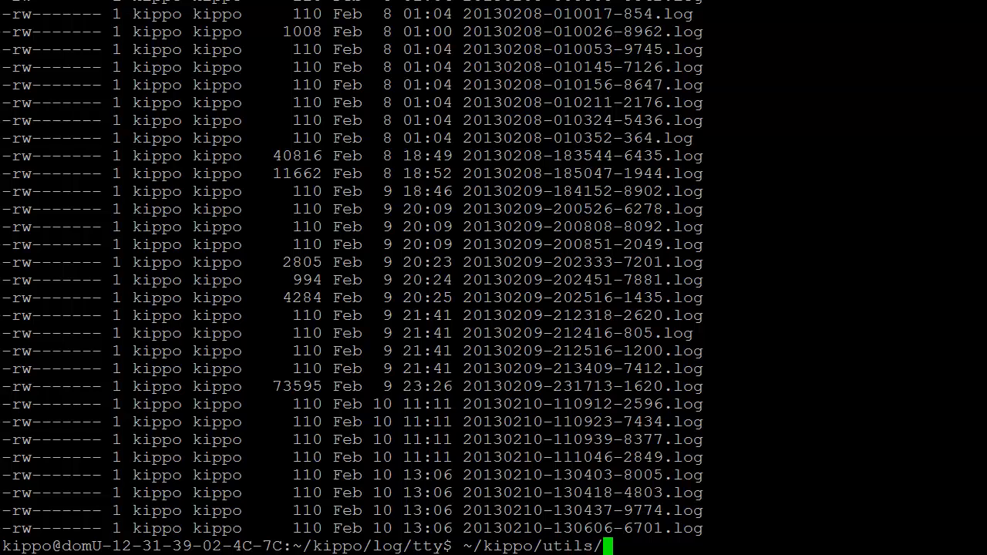
text(pla)
key(Tab)
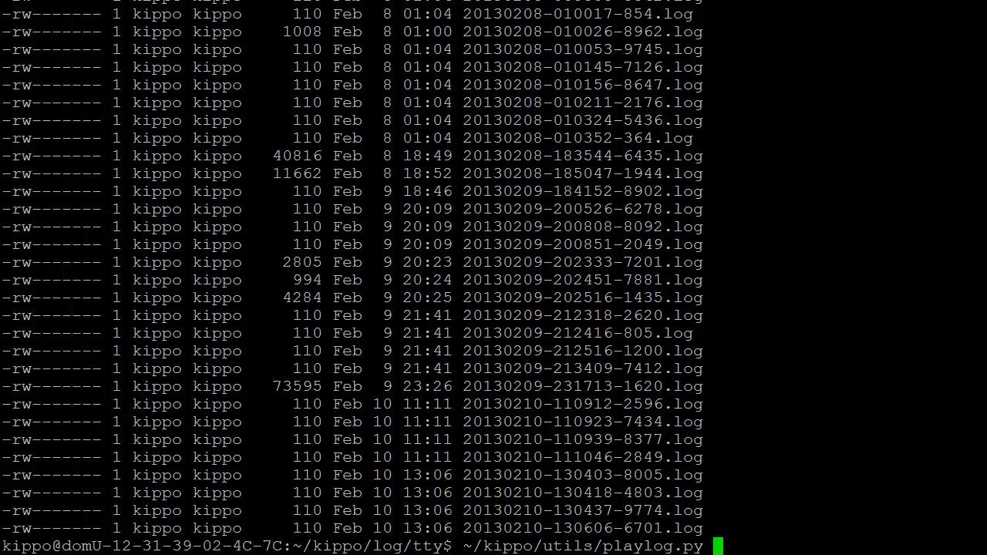
text(2)
text(013)
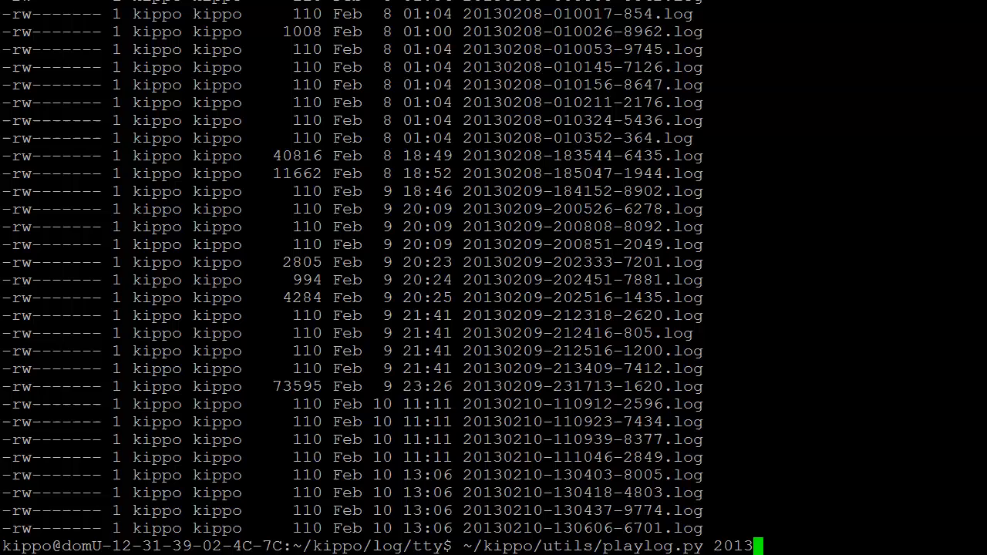
text(02)
text(09)
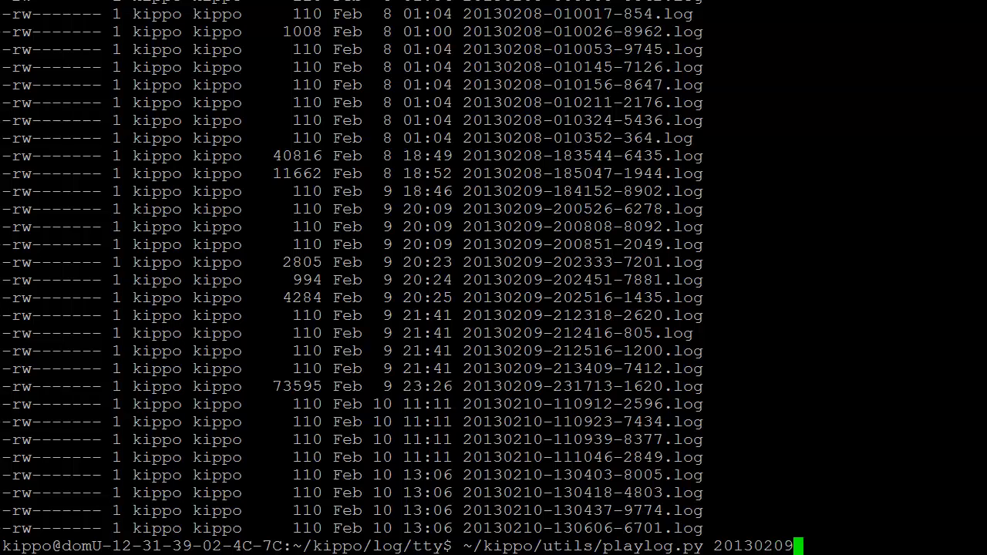
text(-2)
text(3)
key(Tab)
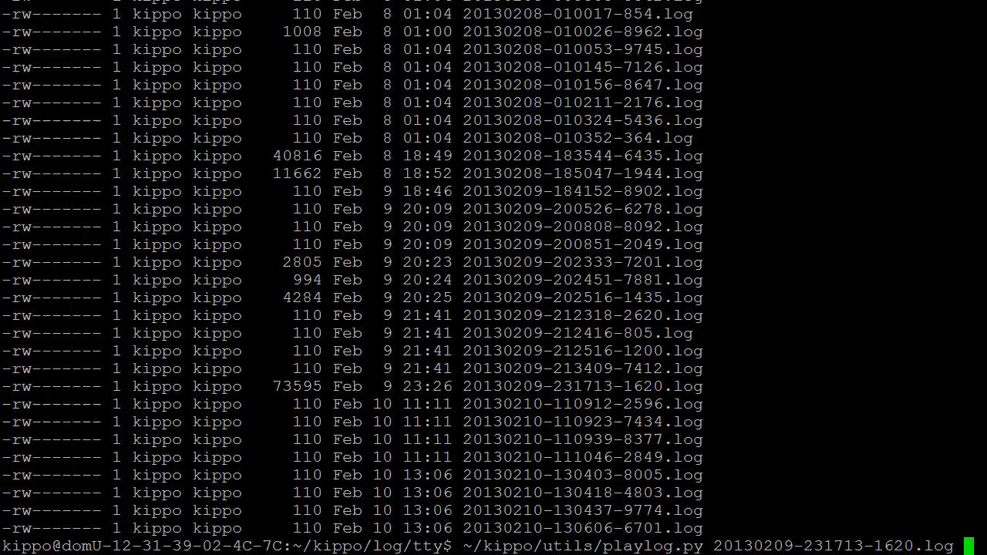
key(Return)
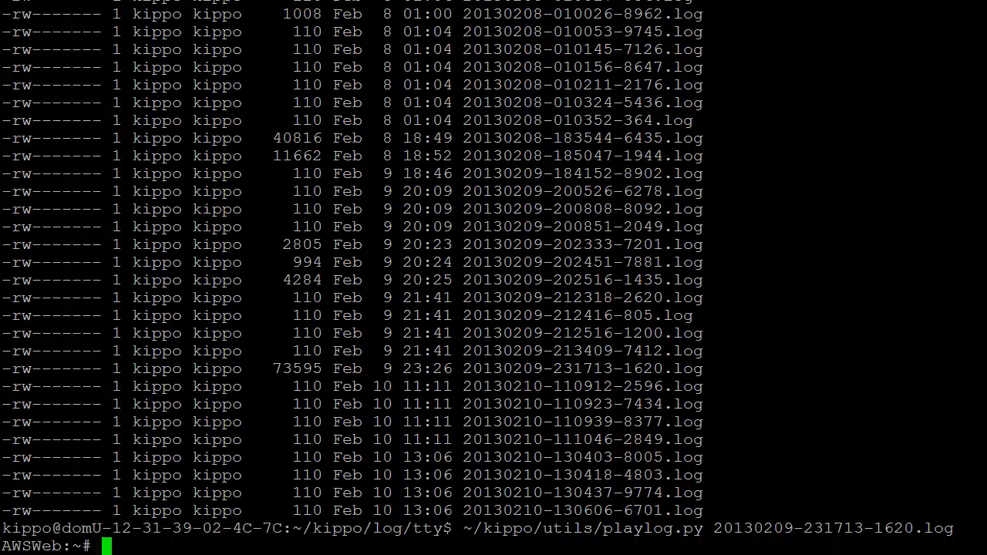
text(cd)
key(Return)
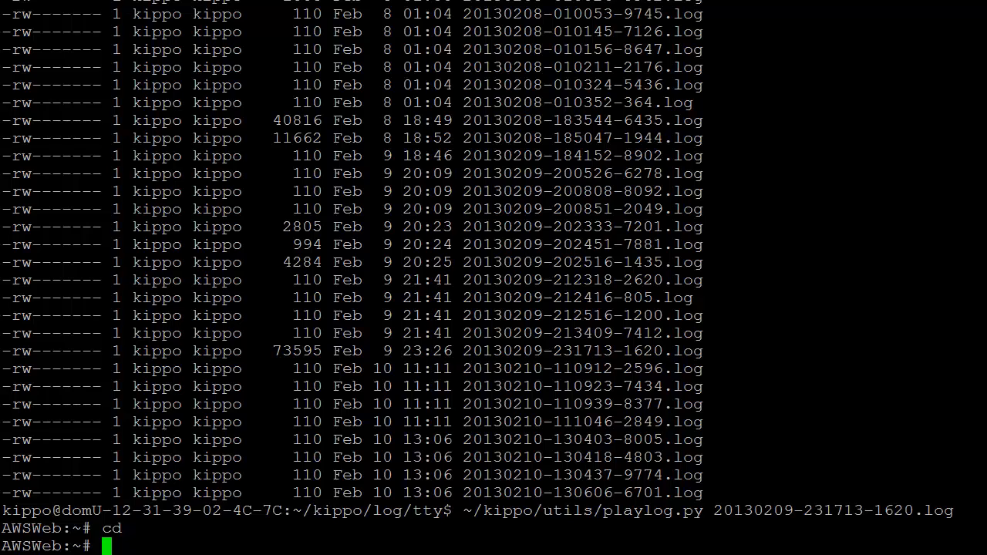
text(ls)
key(Return)
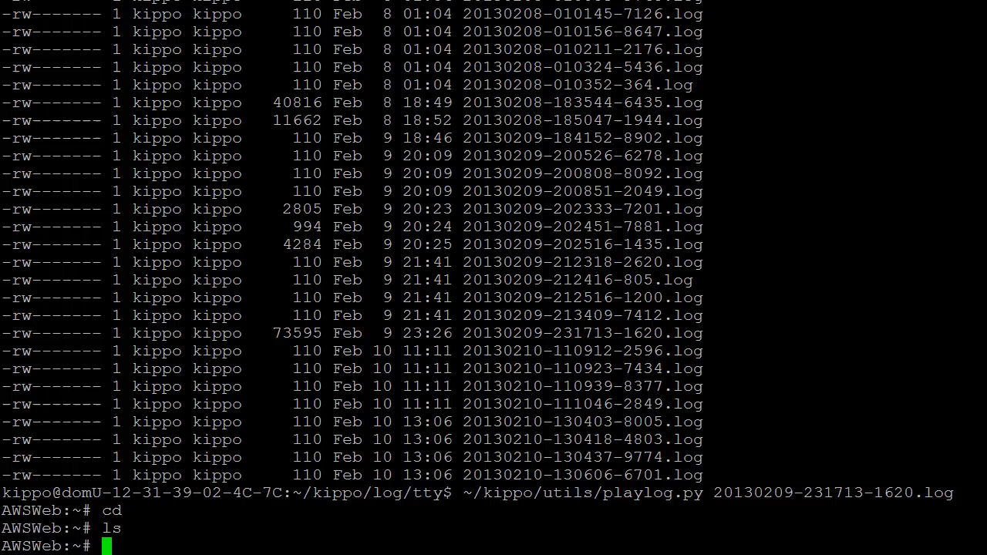
text(root)
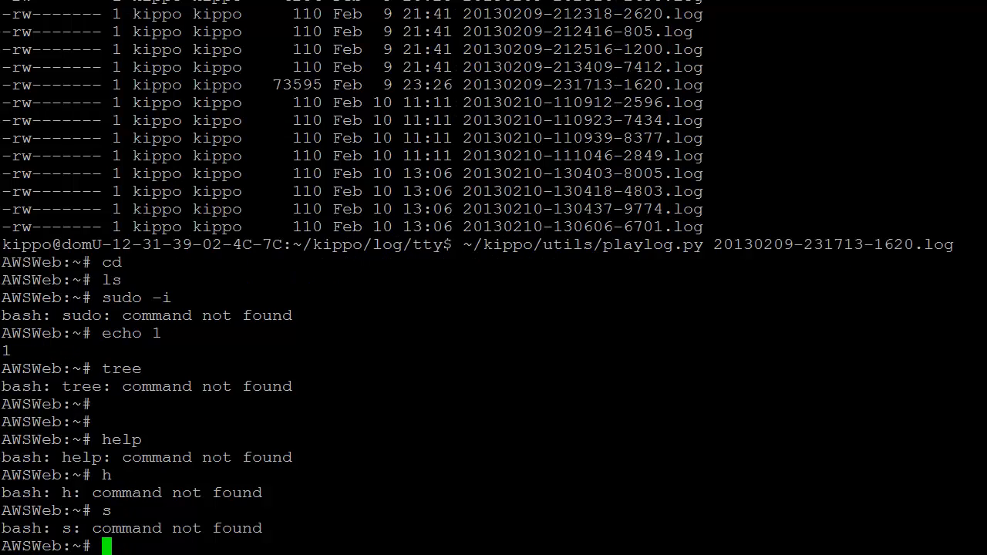
Interrupt playlog.py with Ctrl+C and list the tty session log files.
key(ctrl+c)
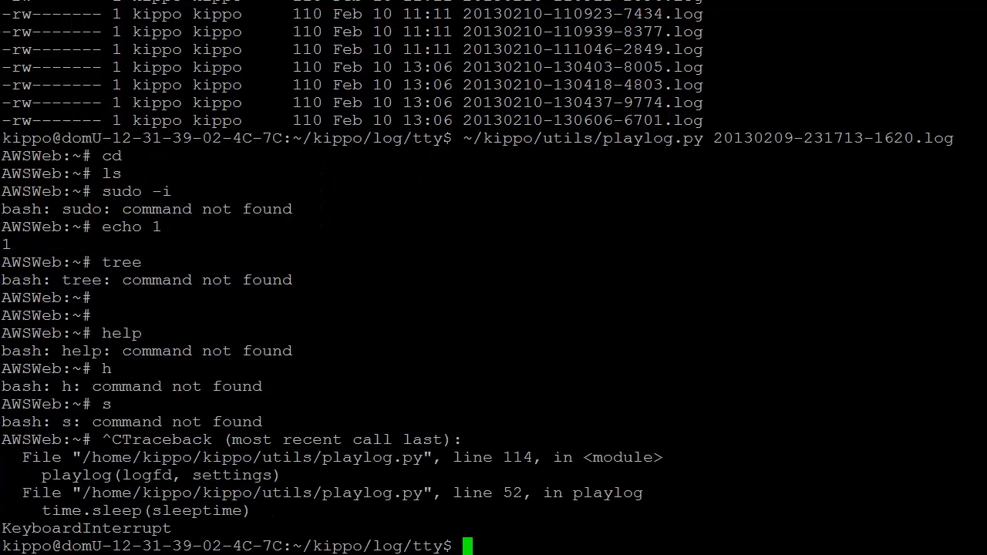
text(ls)
key(Return)
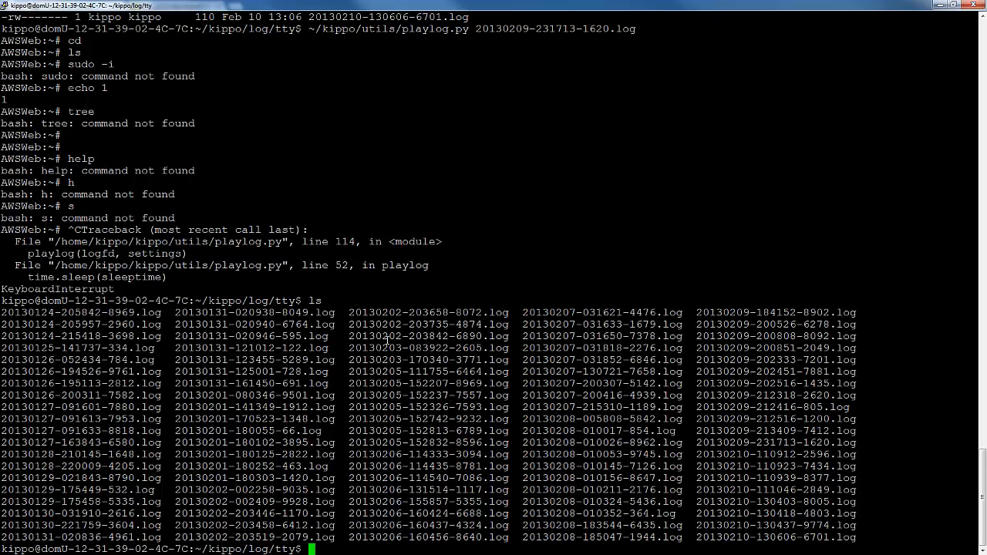
text(cd ..)
Move up to the kippo folder, enter data/, and list lastlog.txt, pass.db and userdb.txt in detail.
key(Return)
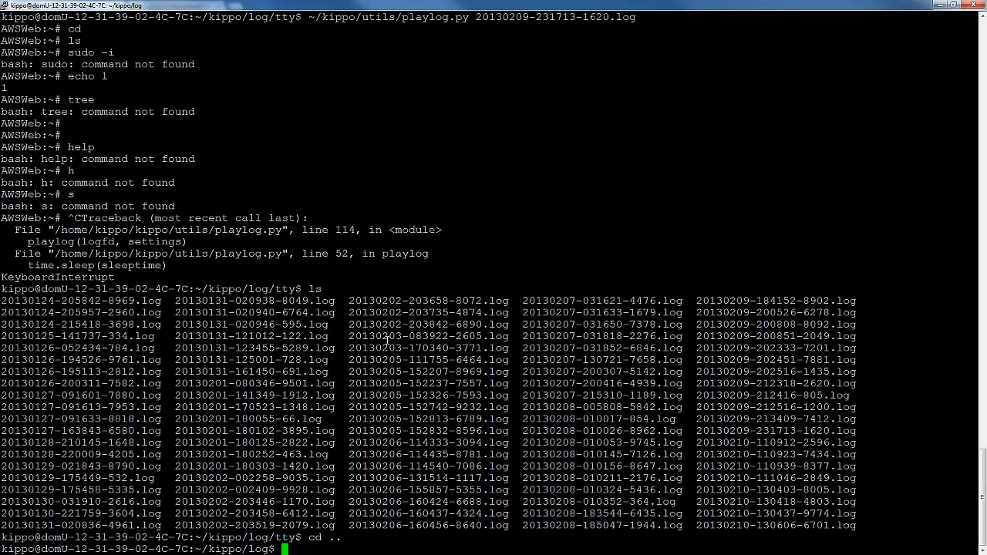
key(Return)
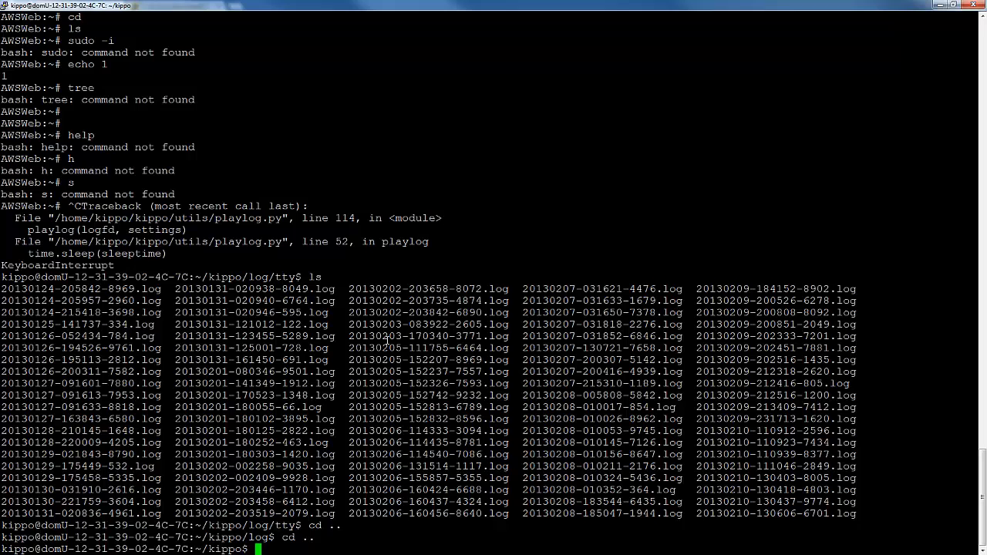
key(Return)
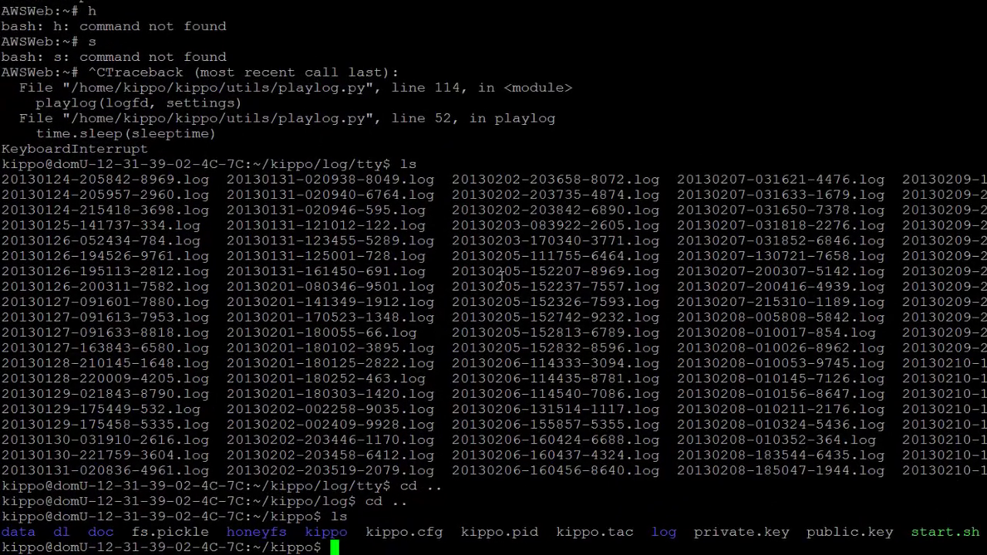
key(Return)
key(Return)
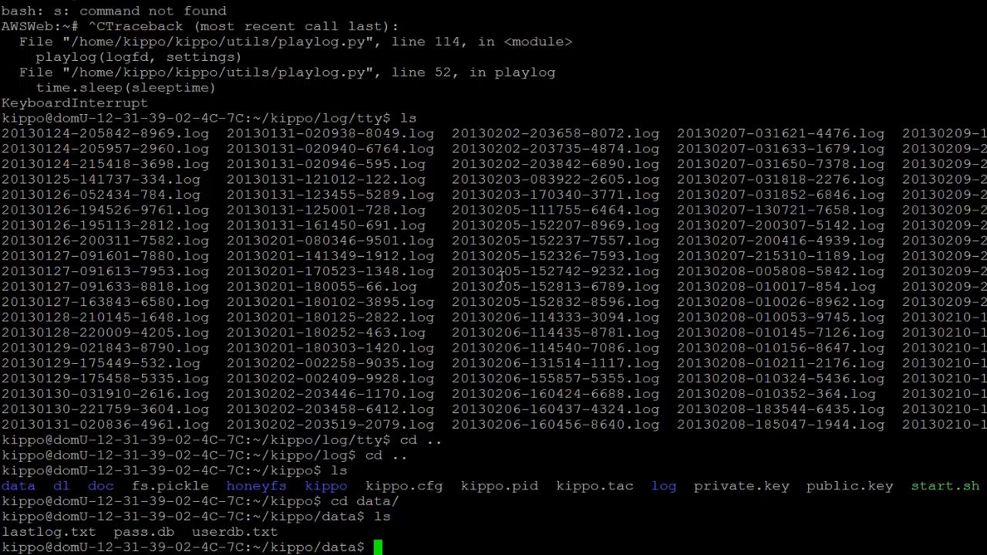
key(Return)
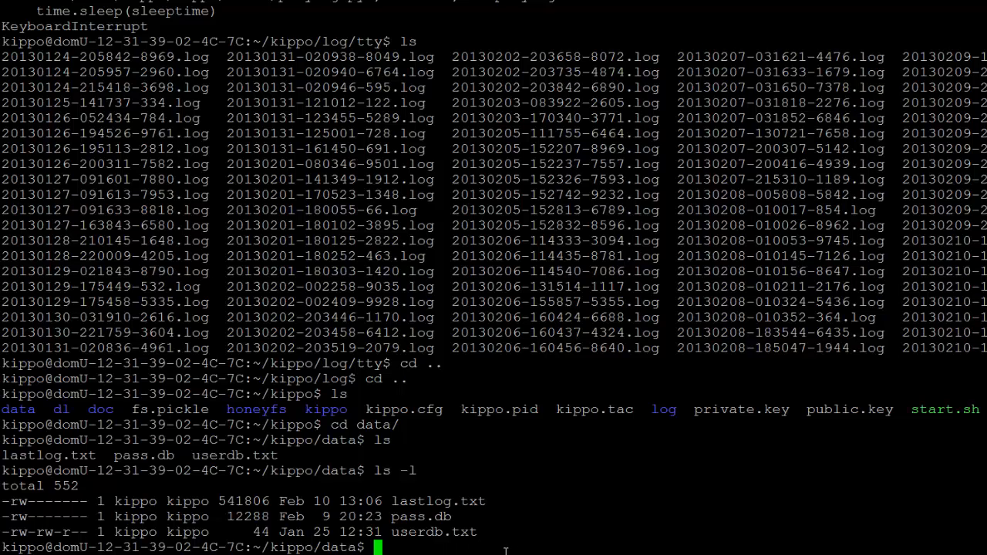
key(Tab)
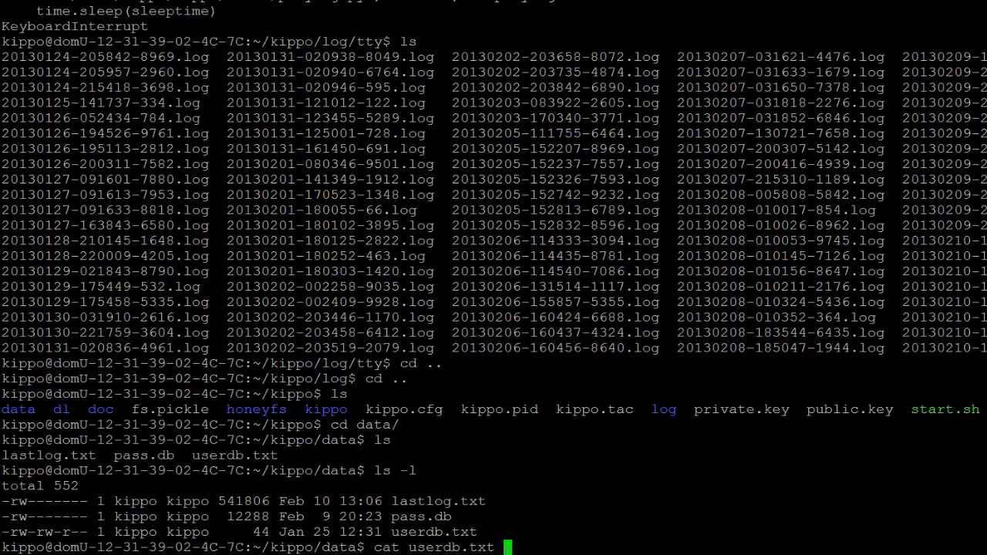
key(Return)
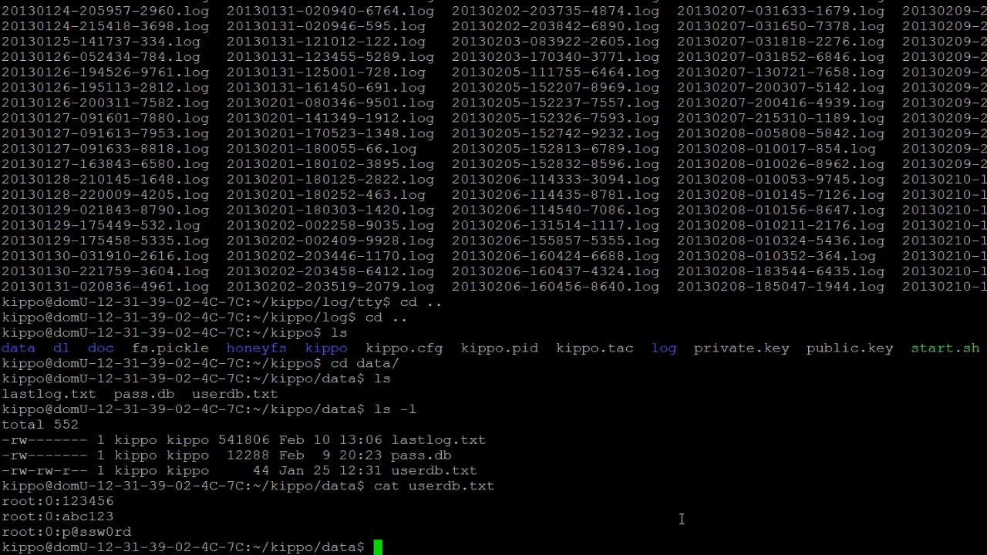
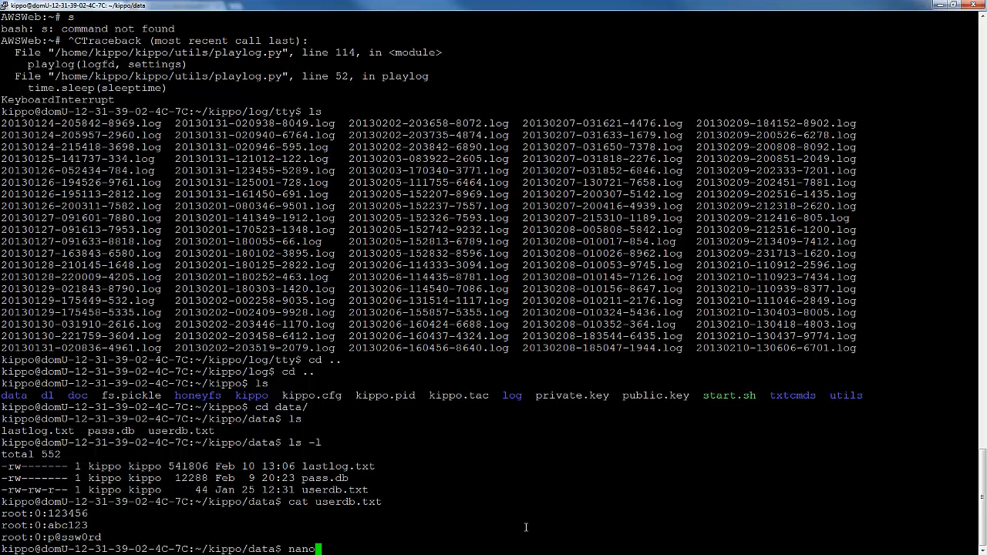
key(Return)
key(Down)
key(Down)
key(Down)
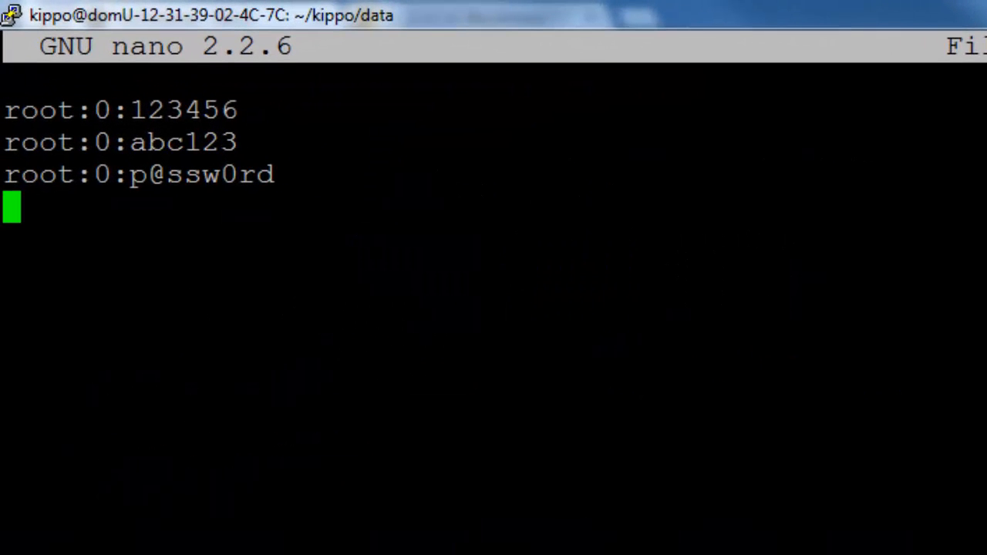
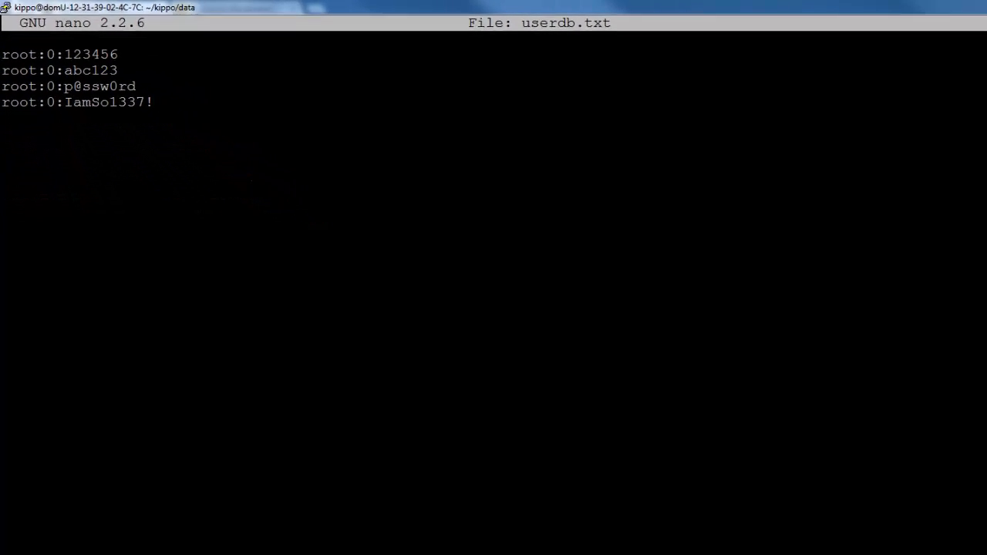
key(ctrl+o)
key(Return)
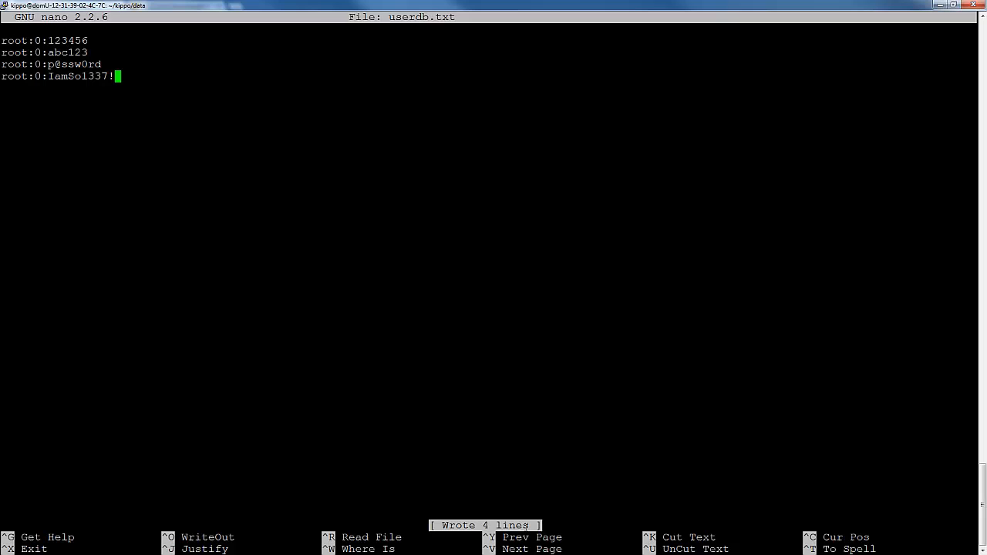
key(ctrl+x)
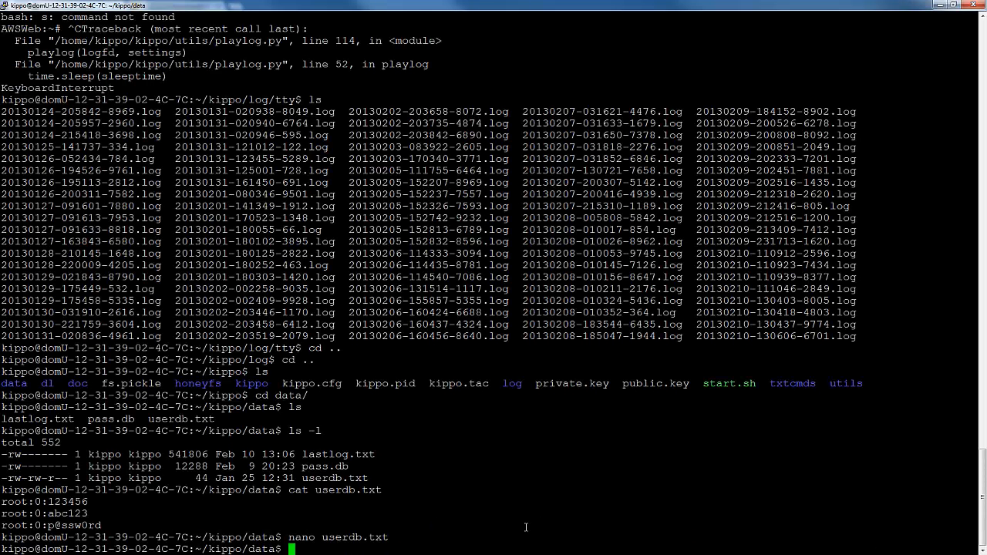
key(Tab)
key(Return)
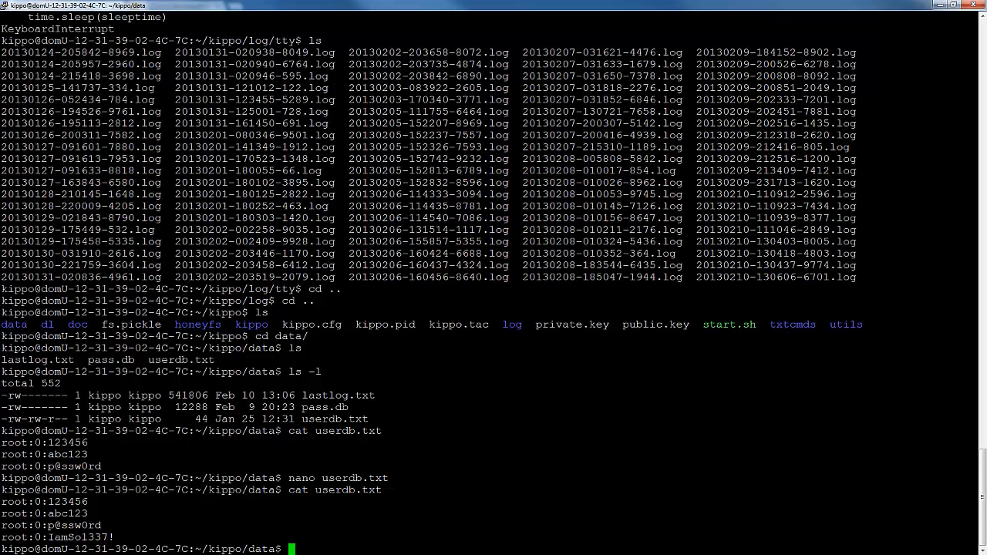
Maximize Tor Browser, check the 'Are you using Tor?' page, then return to the Pastebin new paste page.
key(alt+Tab)
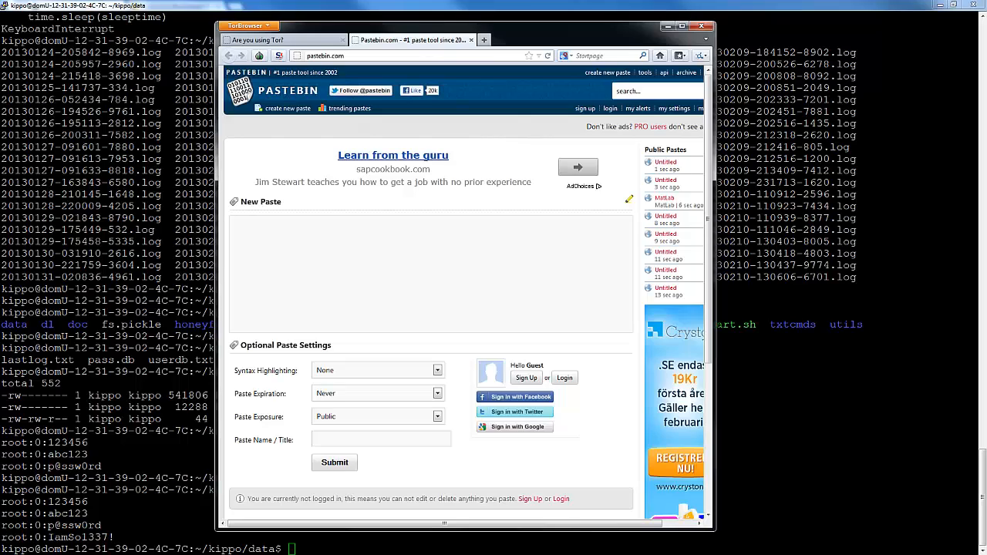
double_click(429, 31)
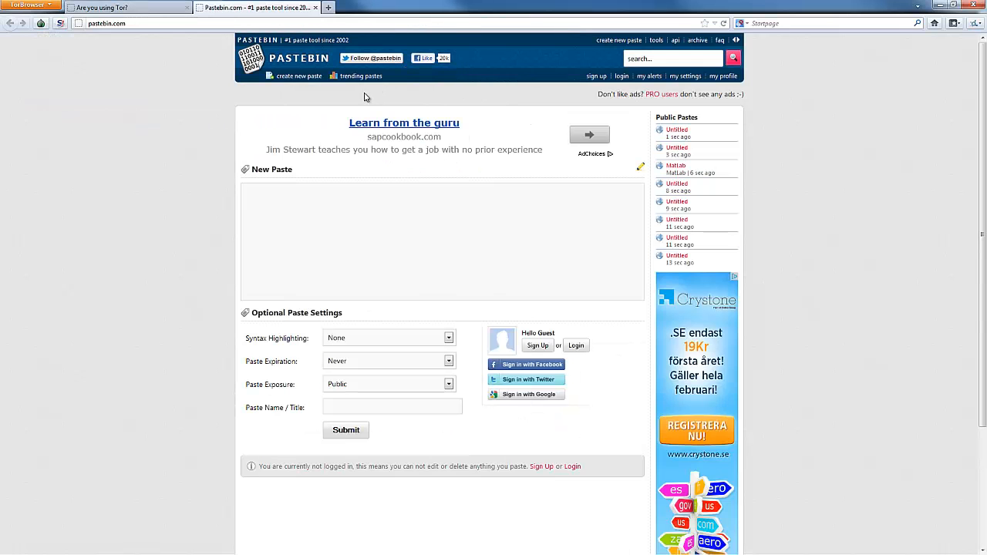
click(93, 8)
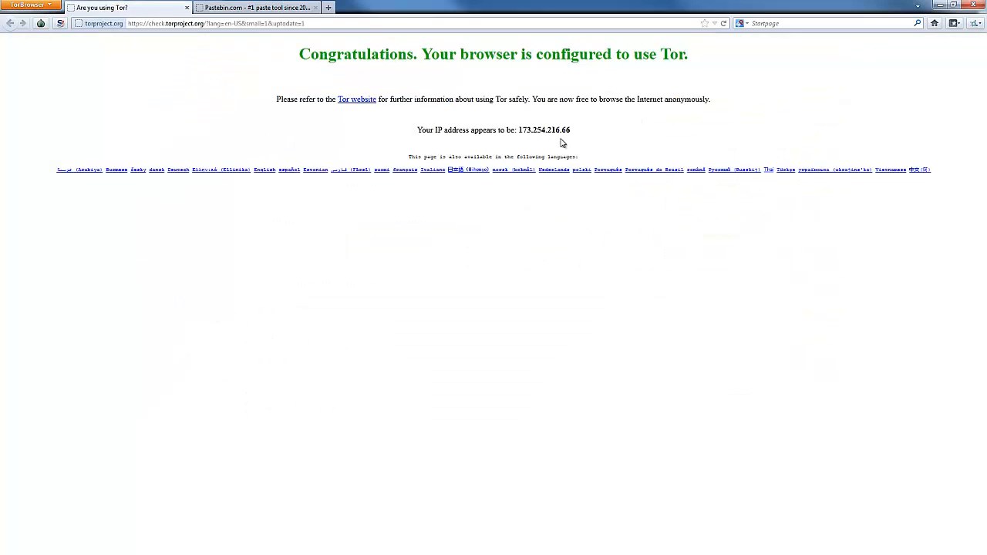
click(234, 14)
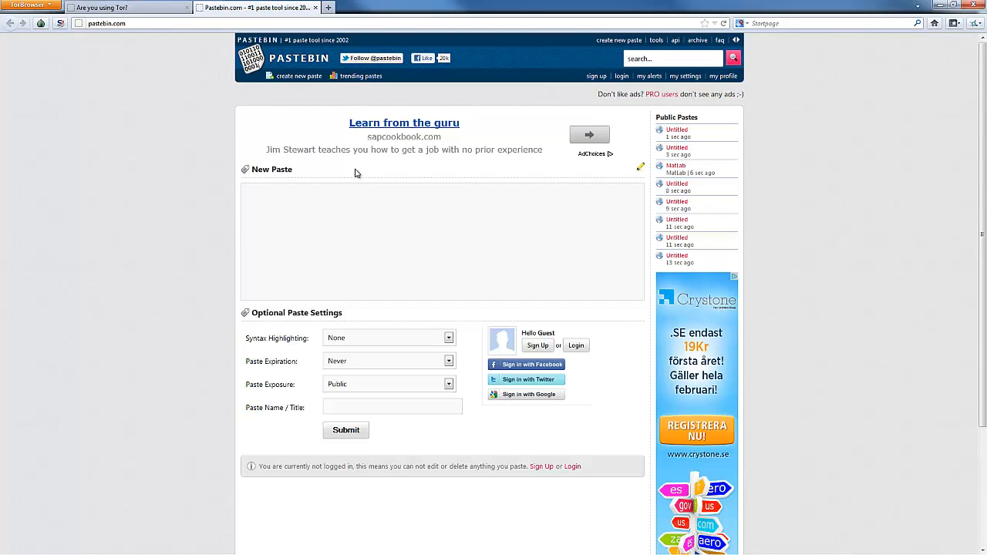
text(oot)
text(@)
key(BackSpace)
text(ssh)
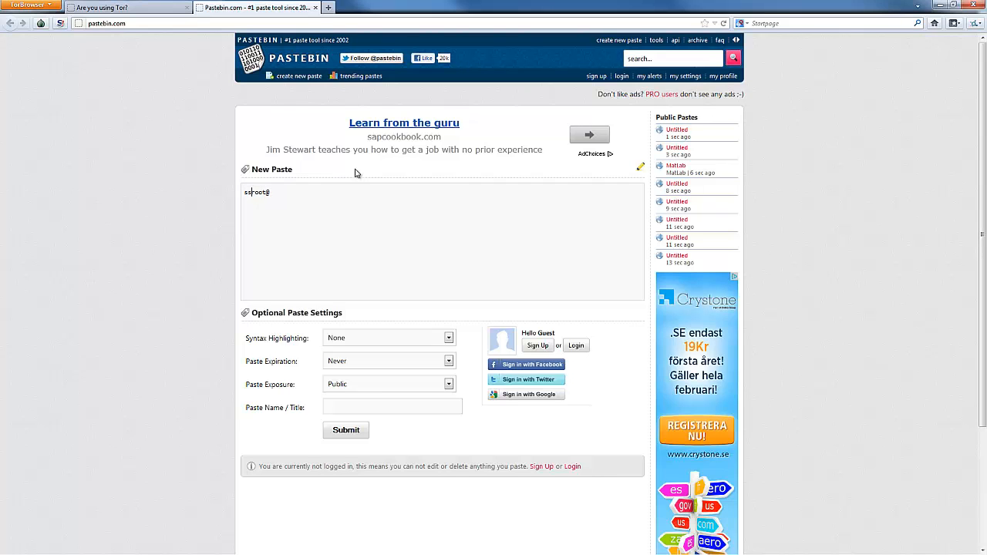
text( root@)
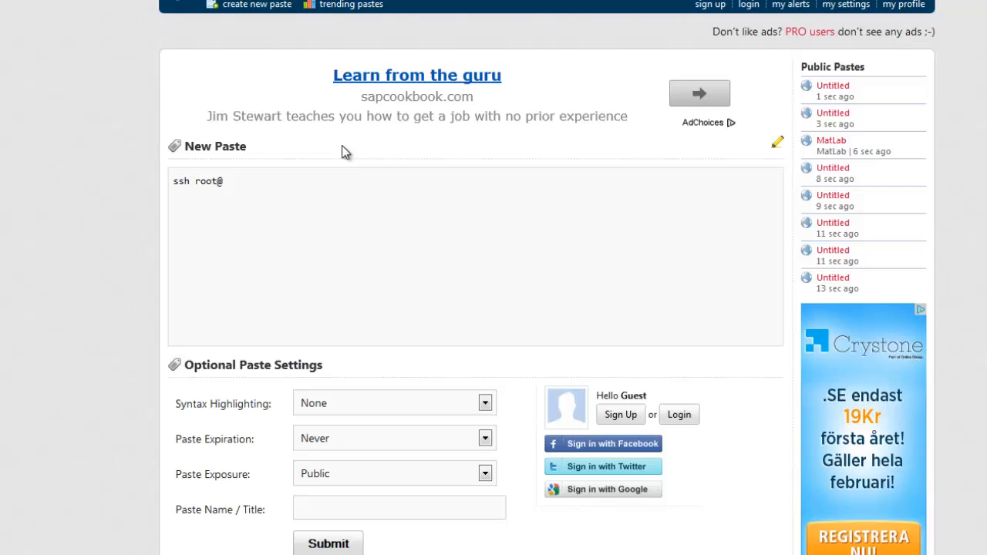
text(54)
text(.235.)
text(161.133)
key(Return)
text(pass)
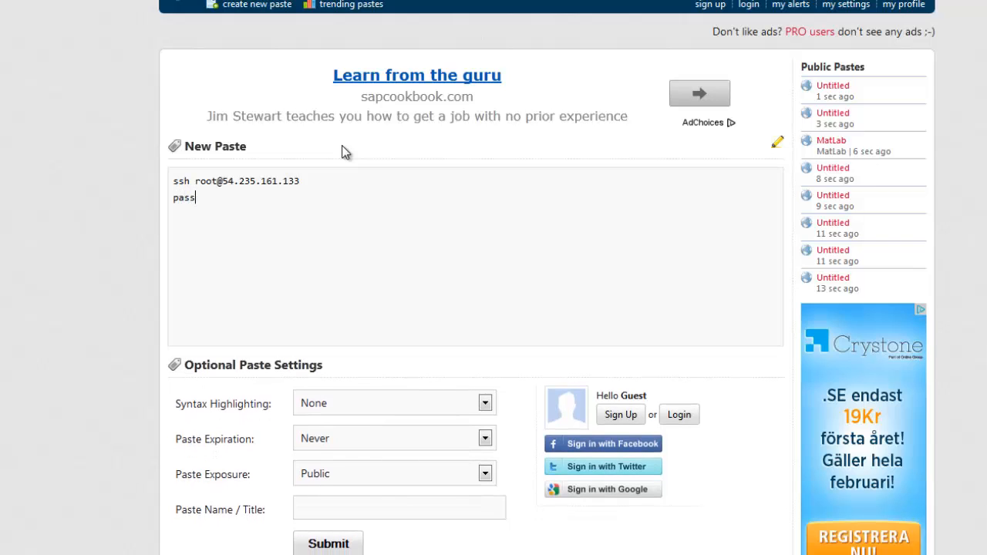
text(word = )
key(Left)
key(Left)
key(Left)
key(Left)
key(Left)
key(Left)
key(Left)
key(Left)
key(Left)
Title the paste 'n00b SSH login username and password' and submit it, reaching the captcha page.
click(367, 509)
text(n0)
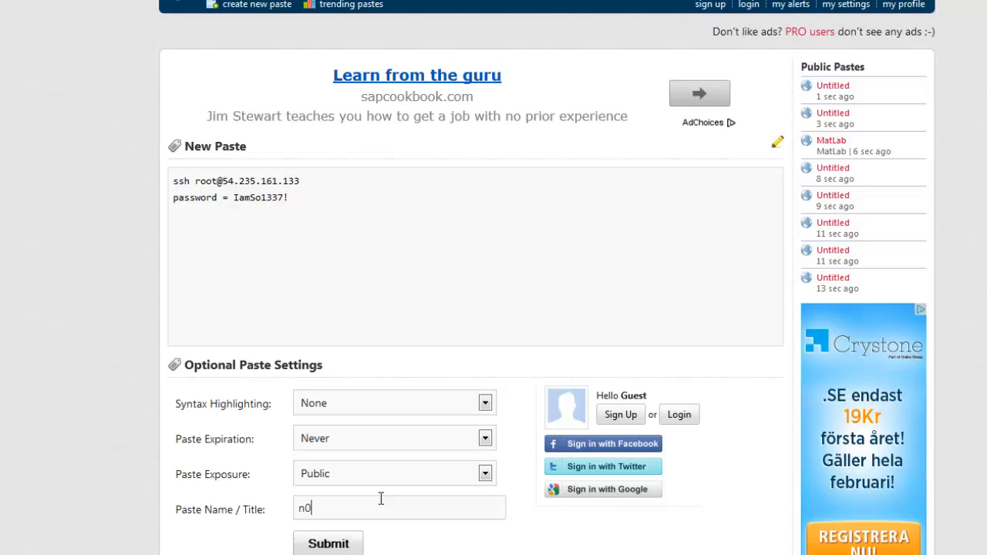
text(0b)
text( SSH lo)
text(gin )
text(u)
text(sername and p)
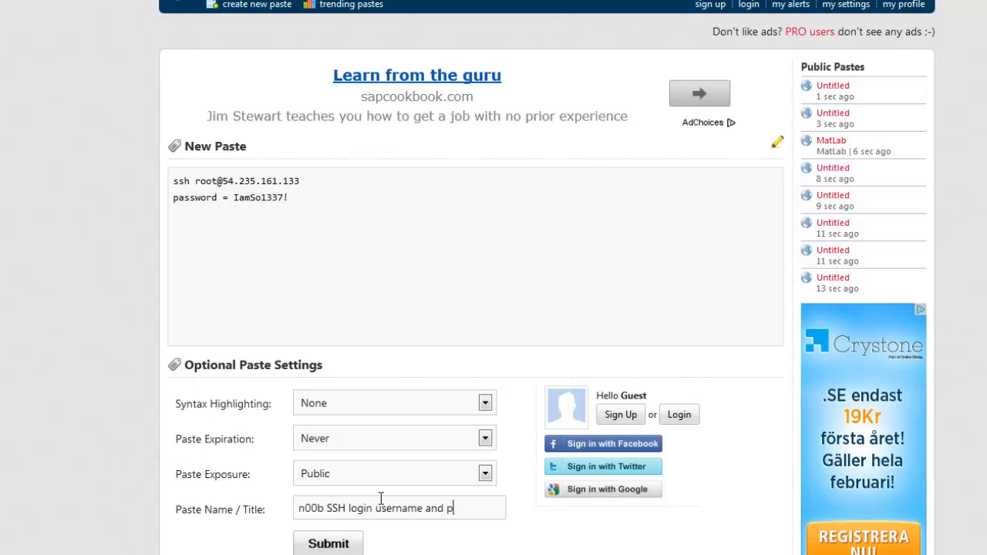
text(assword)
Submit the captcha so the n00b SSH login paste is published.
click(329, 548)
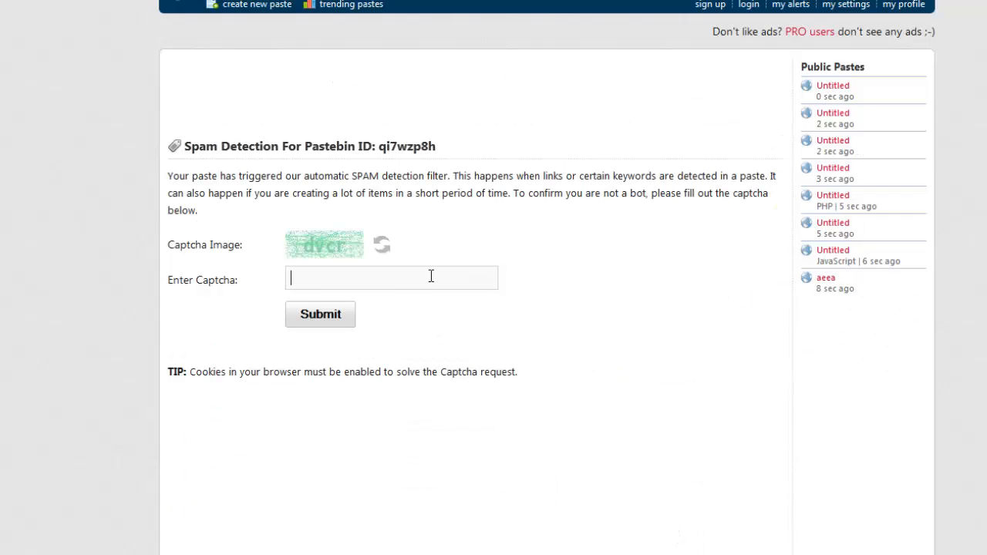
text(dvc)
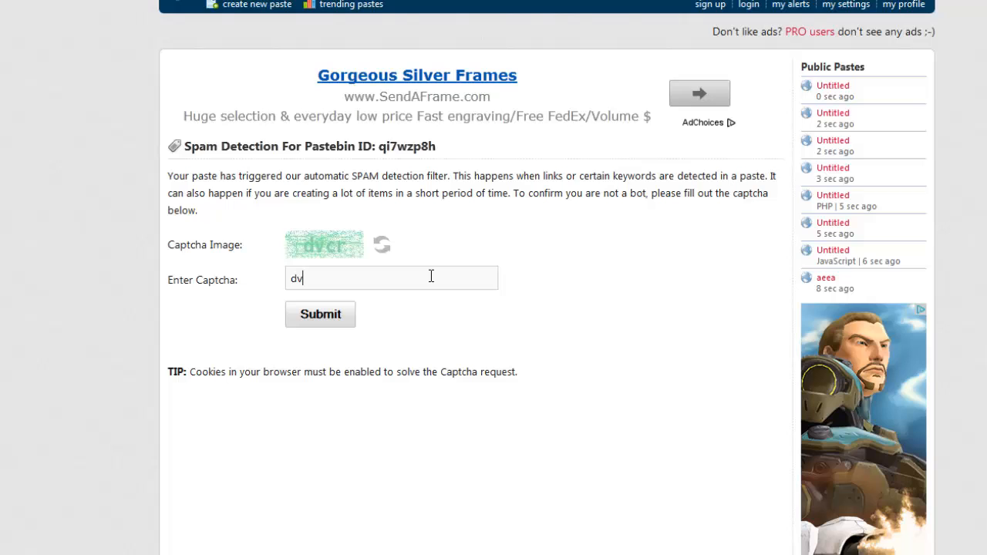
text(r)
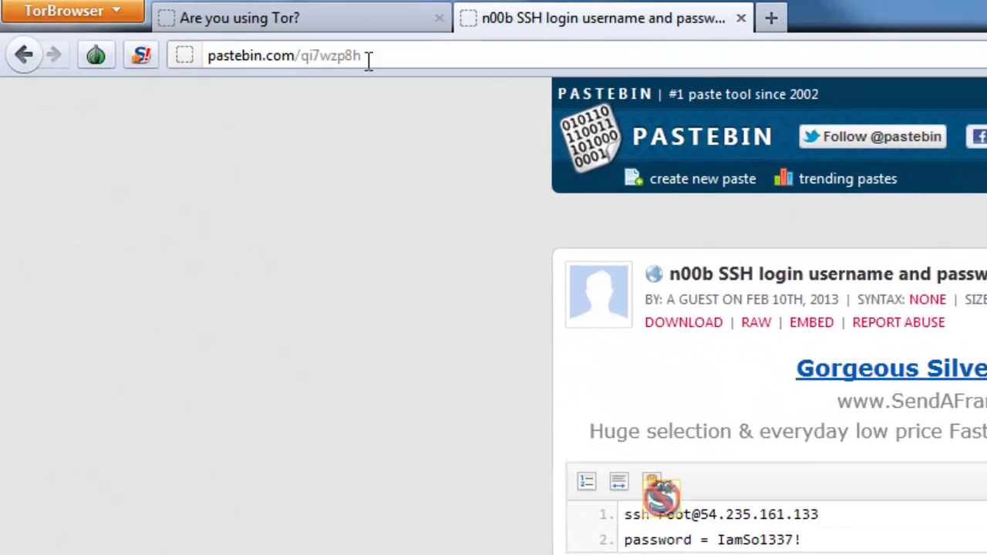
Select and copy the published paste's URL from the address bar.
click(155, 23)
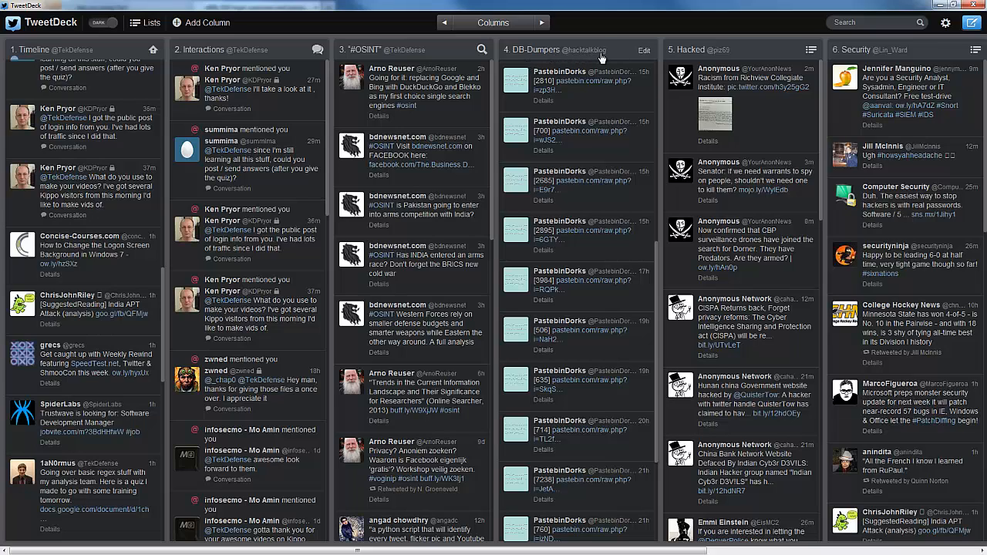
View the PastebinDorks profile card, dismiss it, and start a new tweet.
mouse_move(575, 131)
click(554, 124)
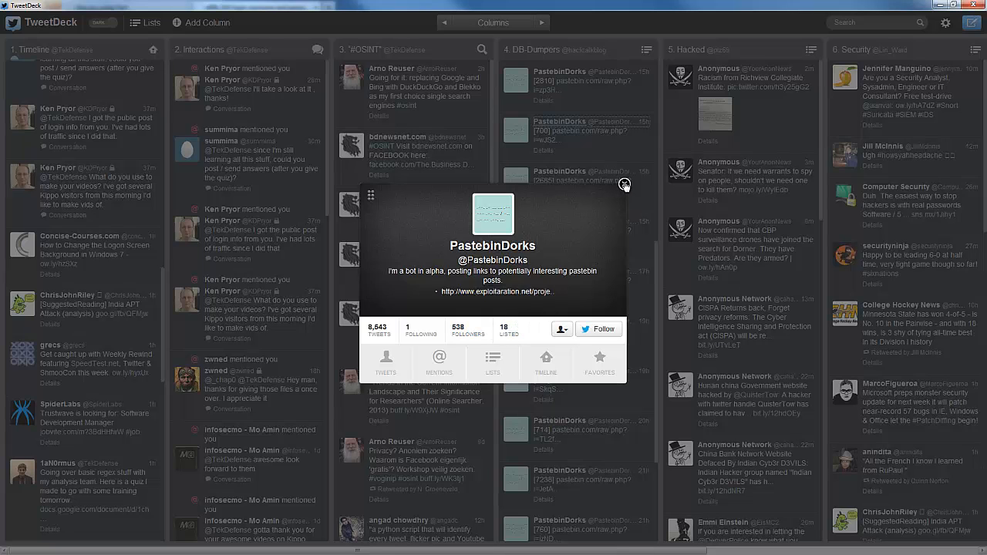
click(625, 185)
click(972, 22)
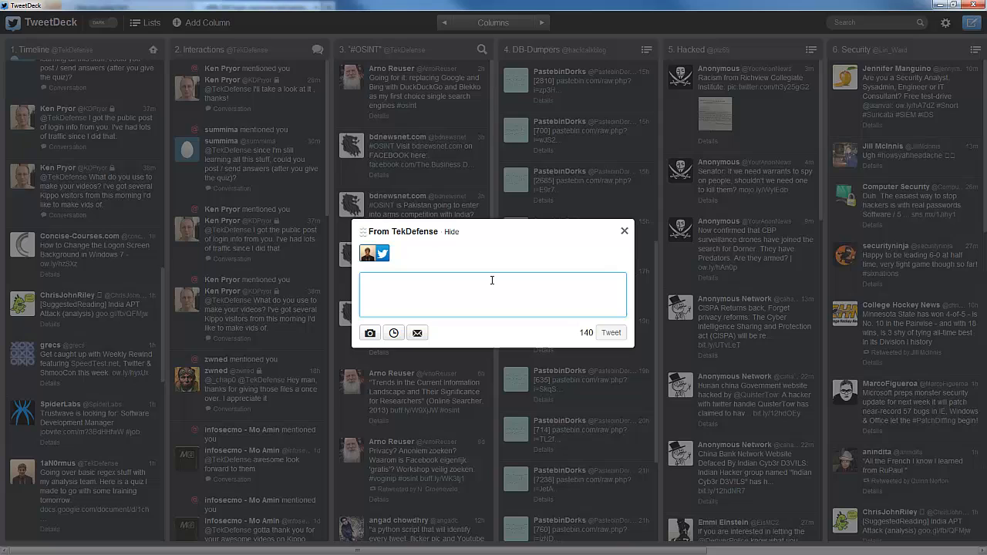
text(APa)
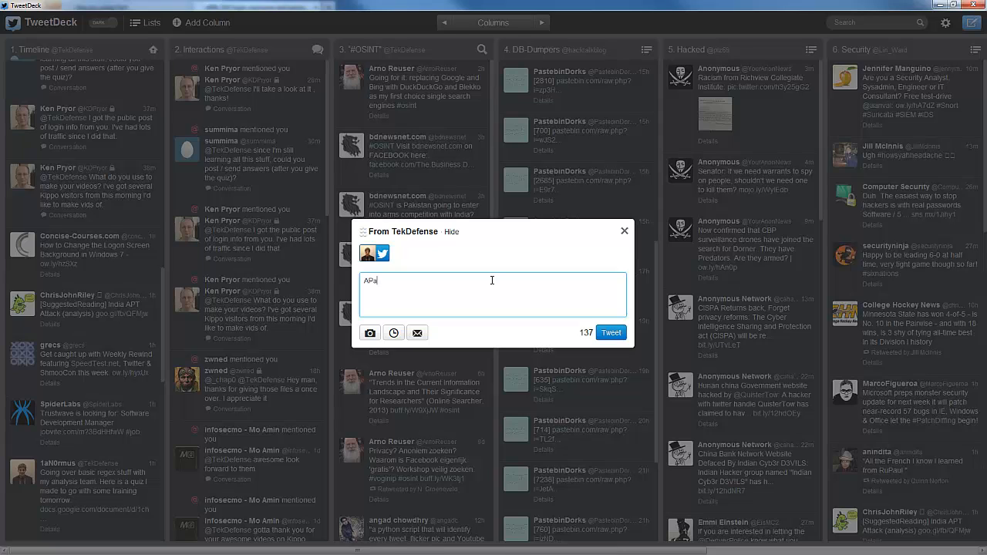
text(ste)
text(binD)
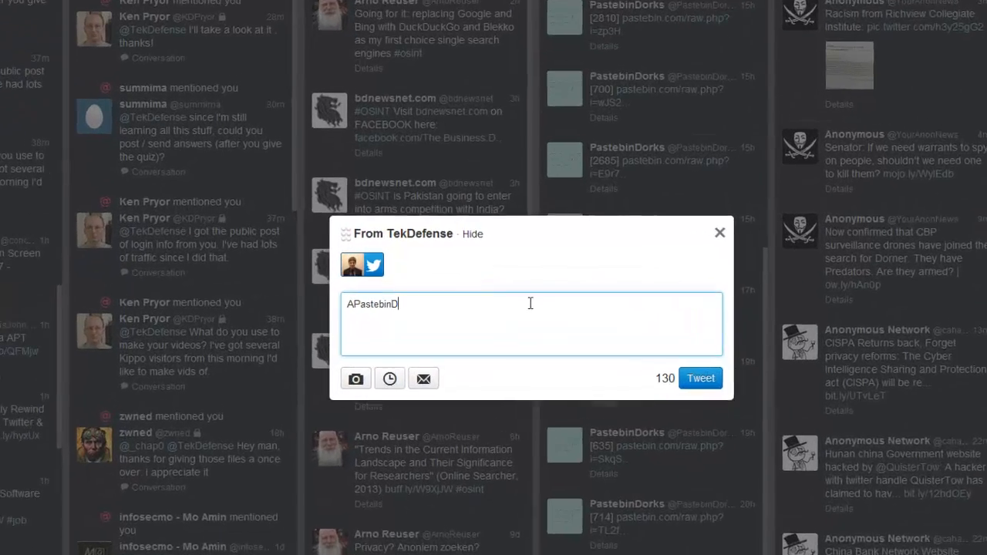
text(orks)
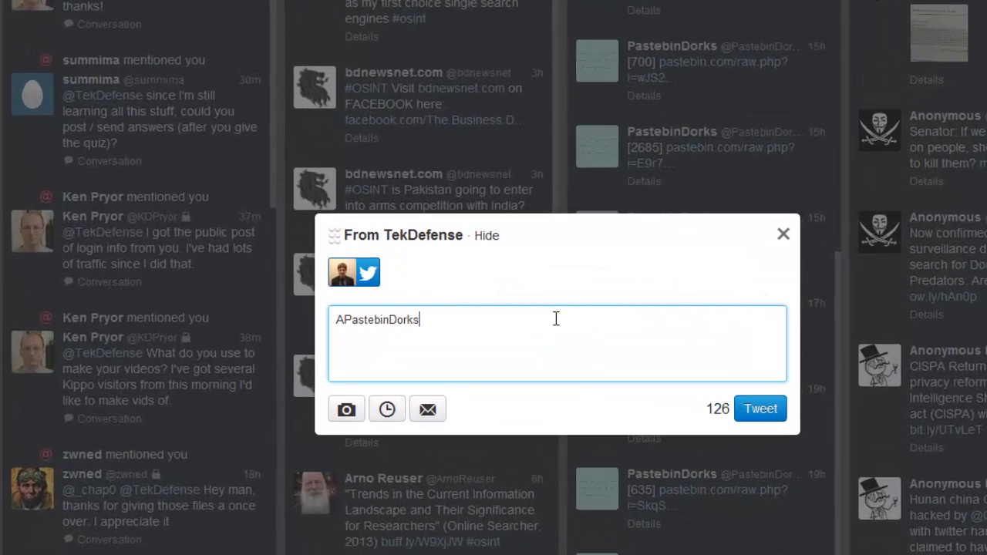
key(Left)
key(Left)
key(Left)
key(Left)
key(Left)
key(Left)
key(Left)
key(BackSpace)
text(@)
key(Right)
key(Right)
key(Right)
key(Right)
key(Right)
key(Right)
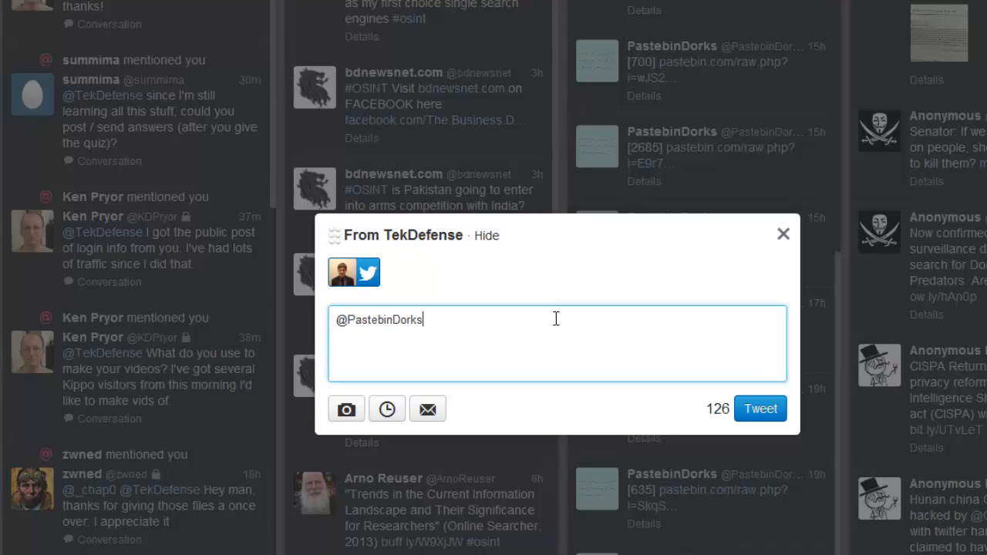
text(check)
text( out this one)
text(http://pastebin.com/qi7wzp8h)
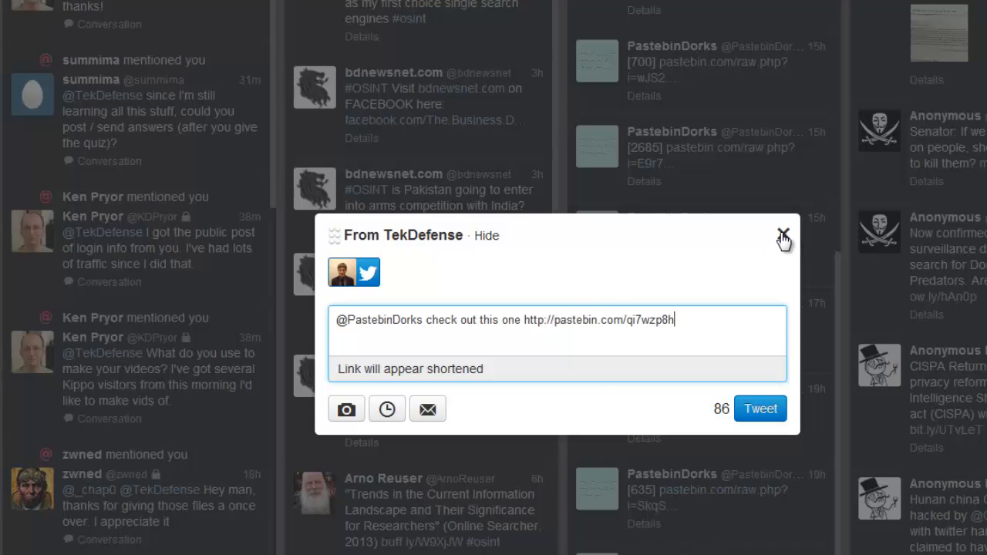
click(783, 235)
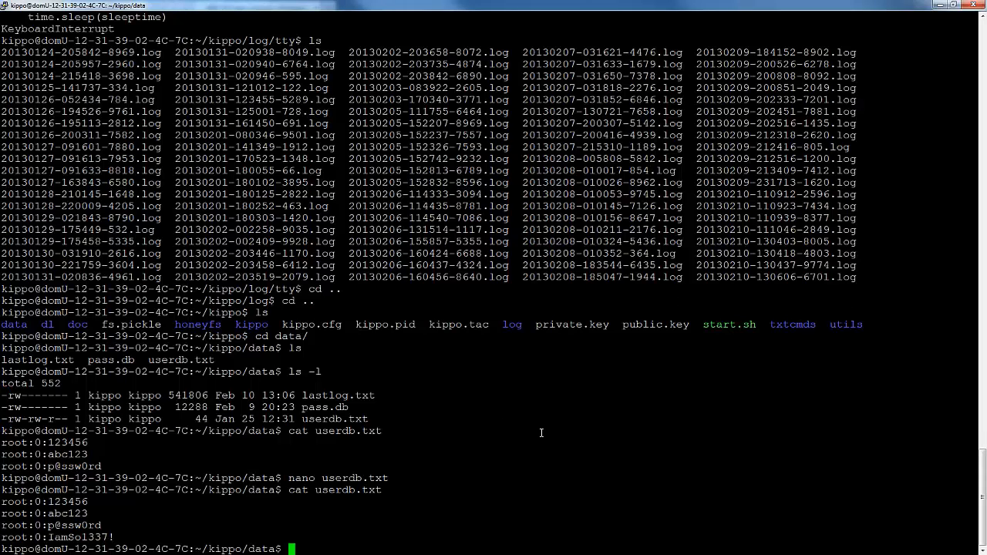
Move into ~/kippo/log, list the files, and build cat kippo.log | grep 'login attempt'.
double_click(542, 433)
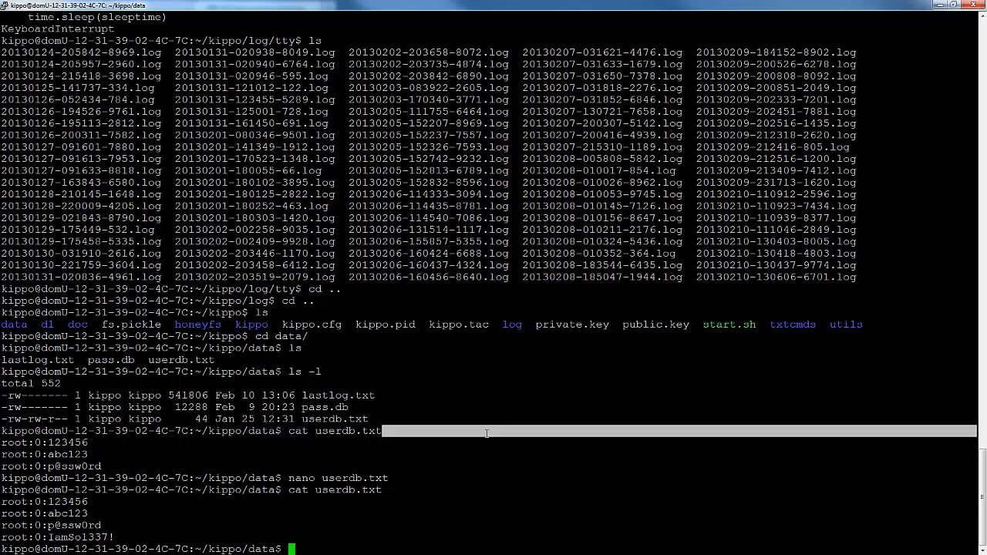
text(cd .)
text(.)
key(Return)
click(486, 433)
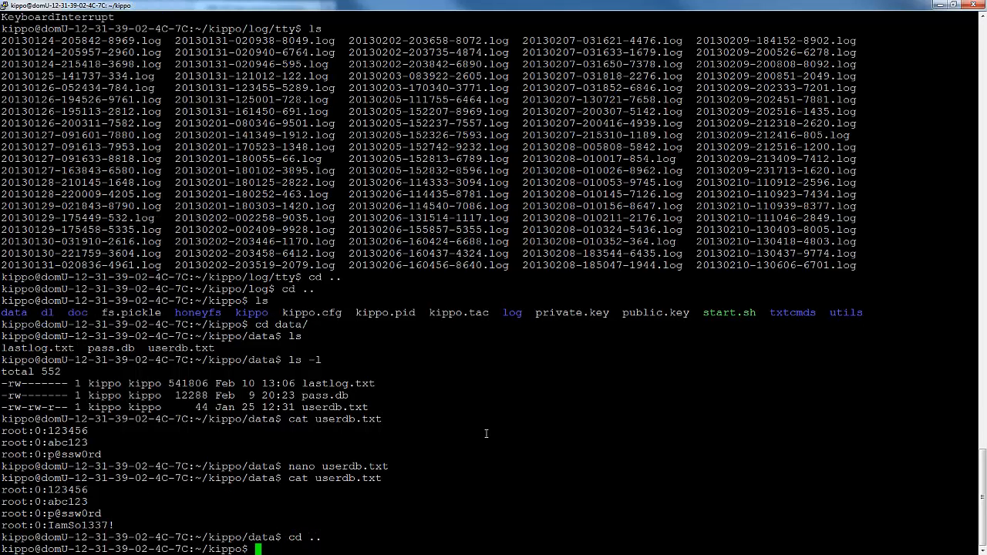
text(cd)
text( log/)
key(Return)
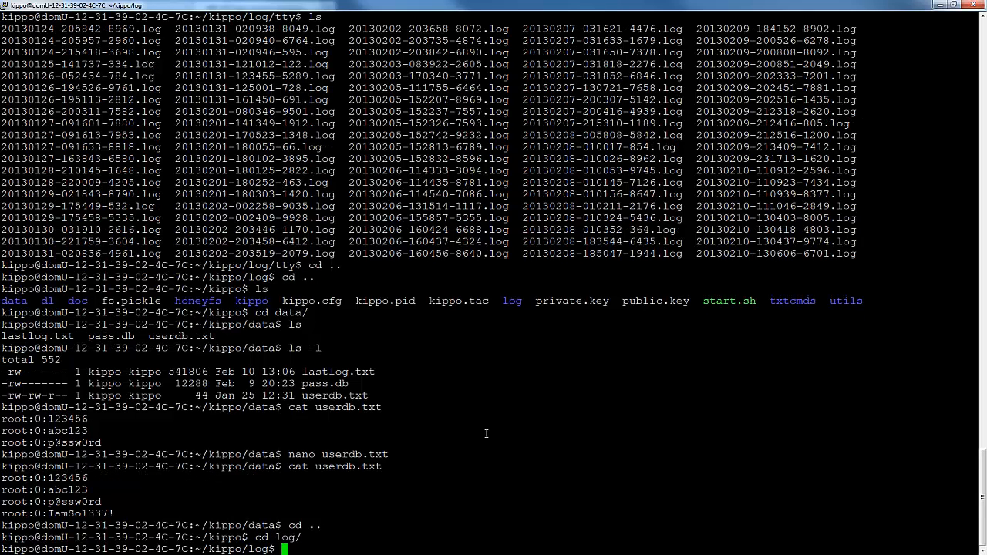
text(ls)
key(Return)
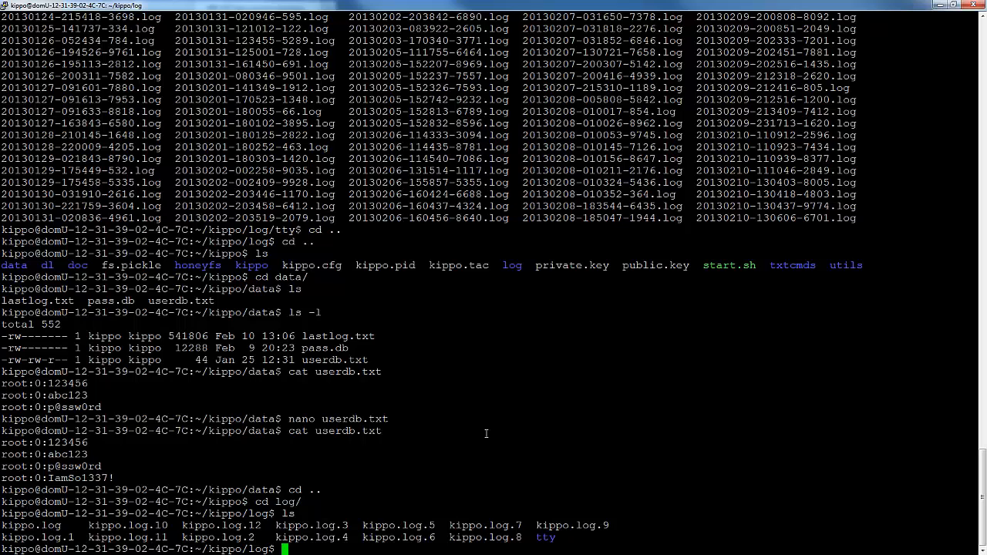
text(cat )
text(kippo)
key(Tab)
text(| )
text(grep )
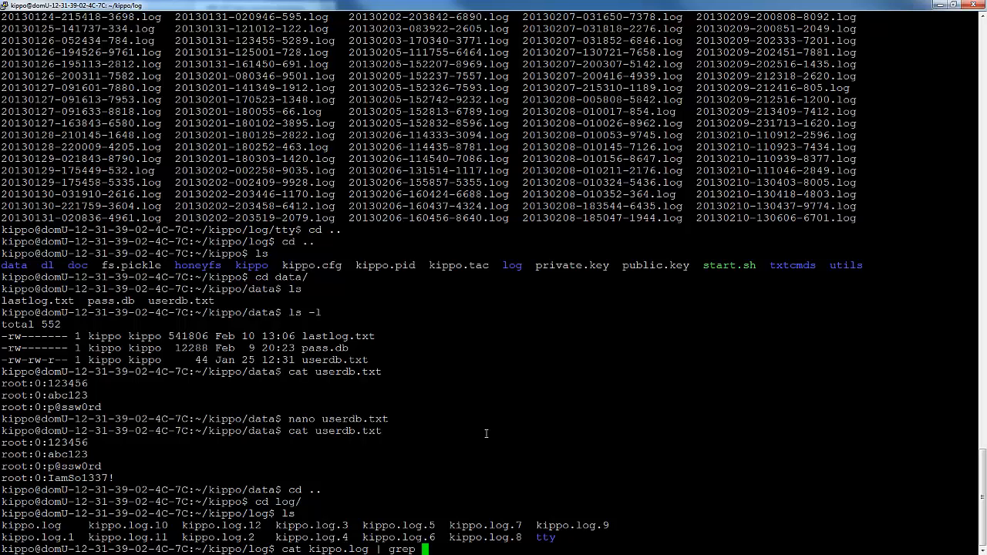
text('lo)
text(gin atte)
text(mpt')
key(Return)
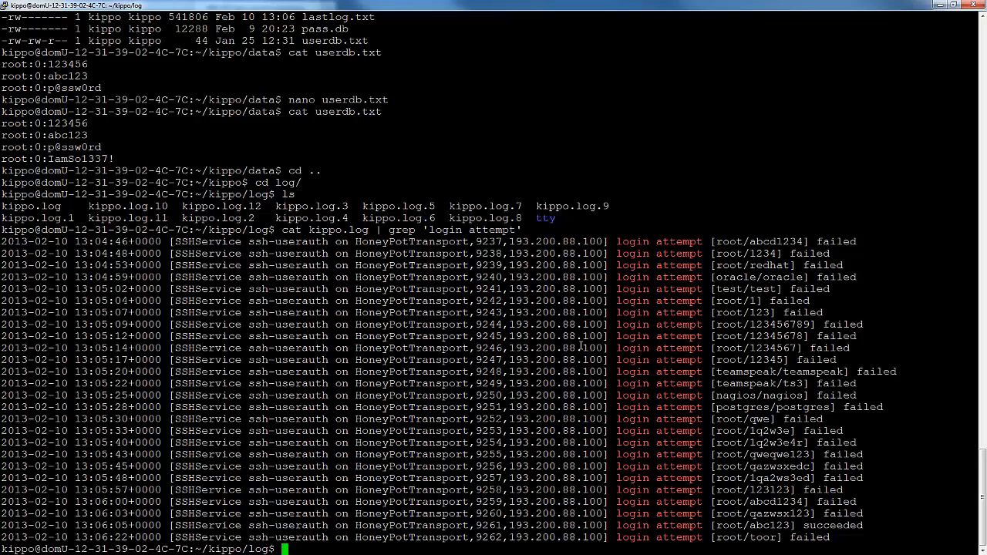
key(Up)
key(Left)
key(Left)
key(Left)
key(Left)
key(Left)
key(Left)
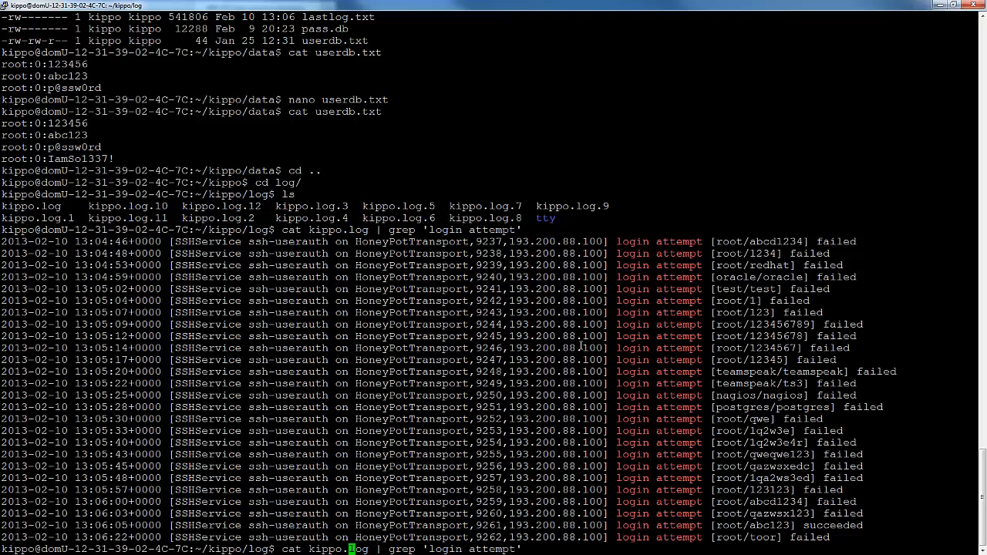
key(Left)
key(Right)
key(Right)
key(Right)
key(Right)
text(*)
Search all rotated kippo.log* files for login attempts, then rerun on the current log only.
key(Return)
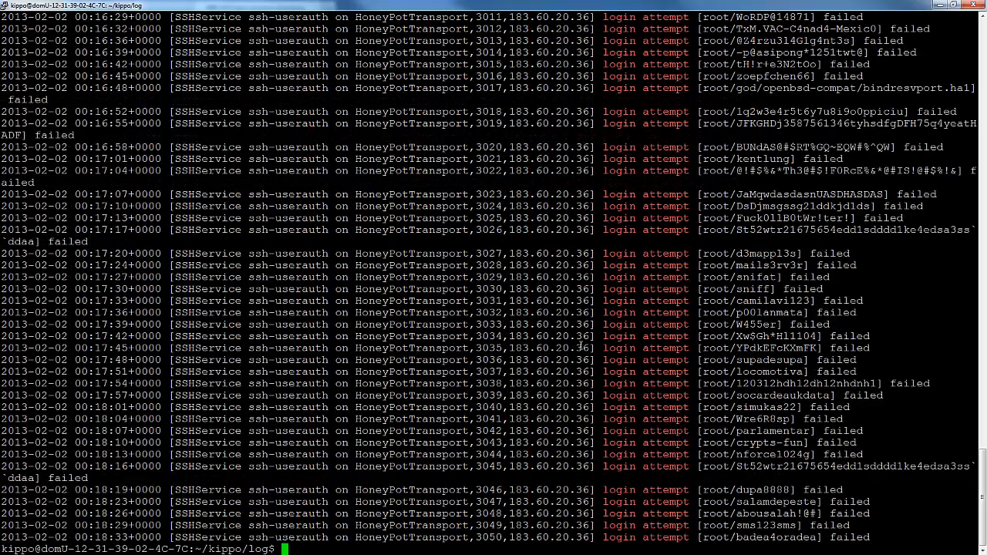
scroll(543, 340, up, 20)
scroll(525, 366, up, 20)
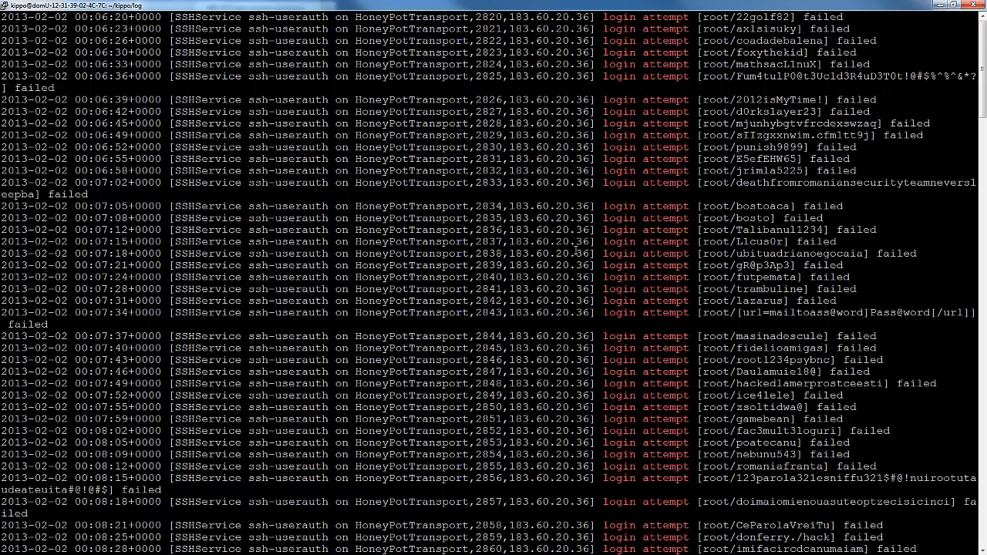
scroll(788, 196, down, 8)
scroll(782, 209, down, 20)
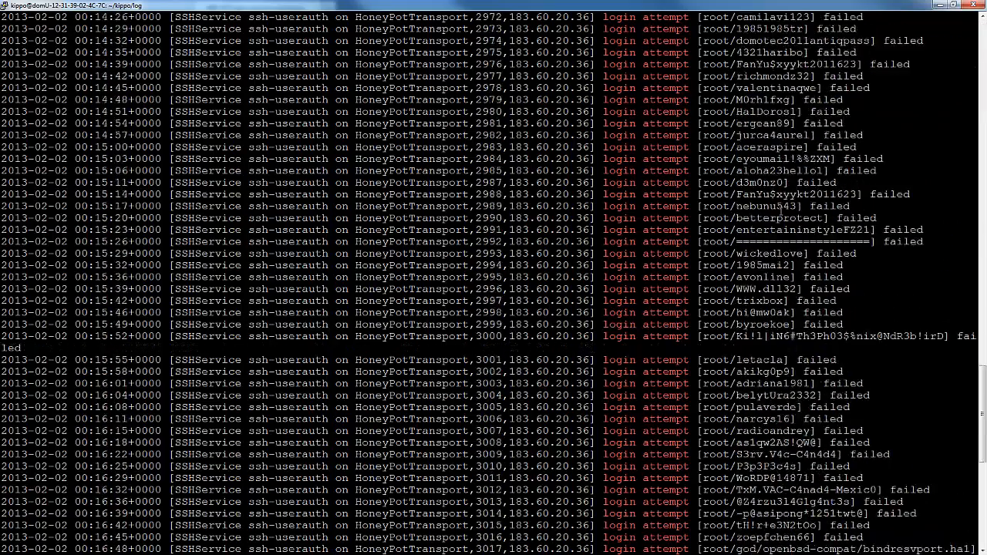
scroll(780, 209, down, 15)
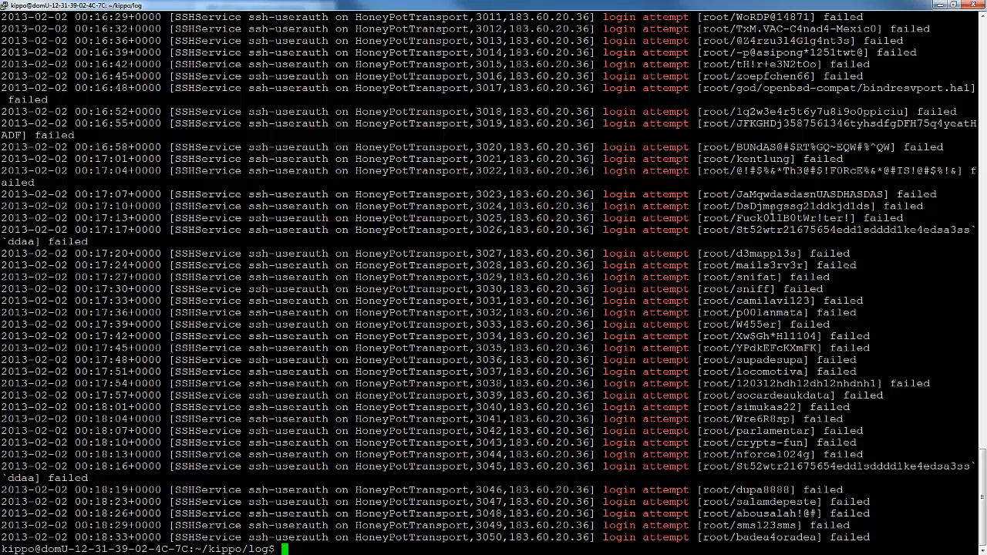
key(Up)
key(Left)
key(Left)
key(Left)
key(Left)
key(Left)
key(Left)
key(Left)
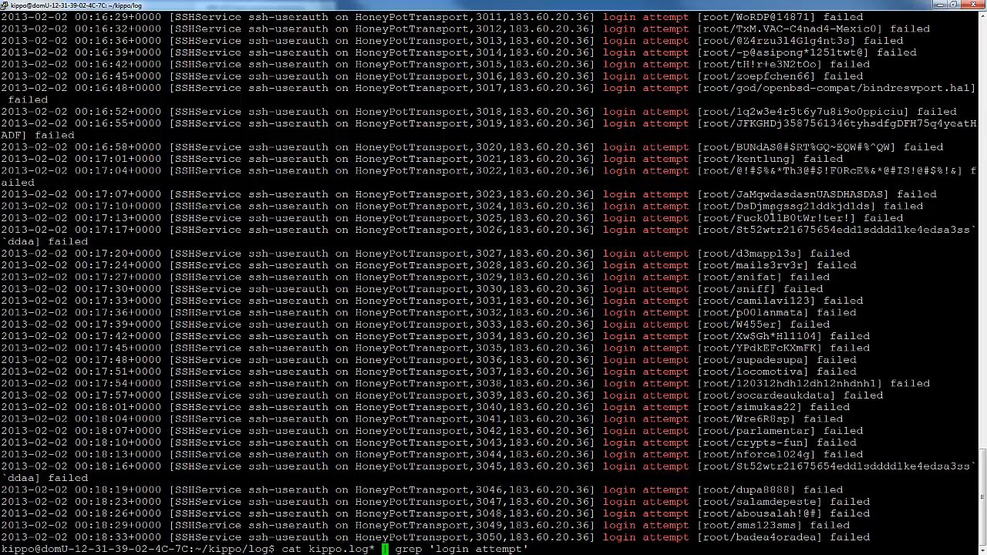
key(Left)
key(BackSpace)
key(Return)
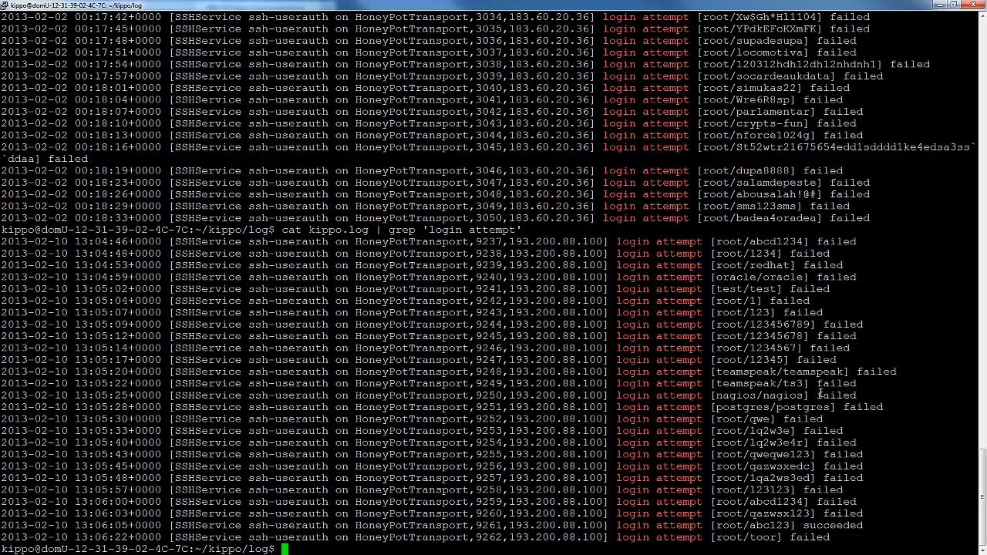
text(cd )
text(..)
Move up to the kippo folder, enter dl, and list the attackers' downloaded files.
key(Return)
text(ls)
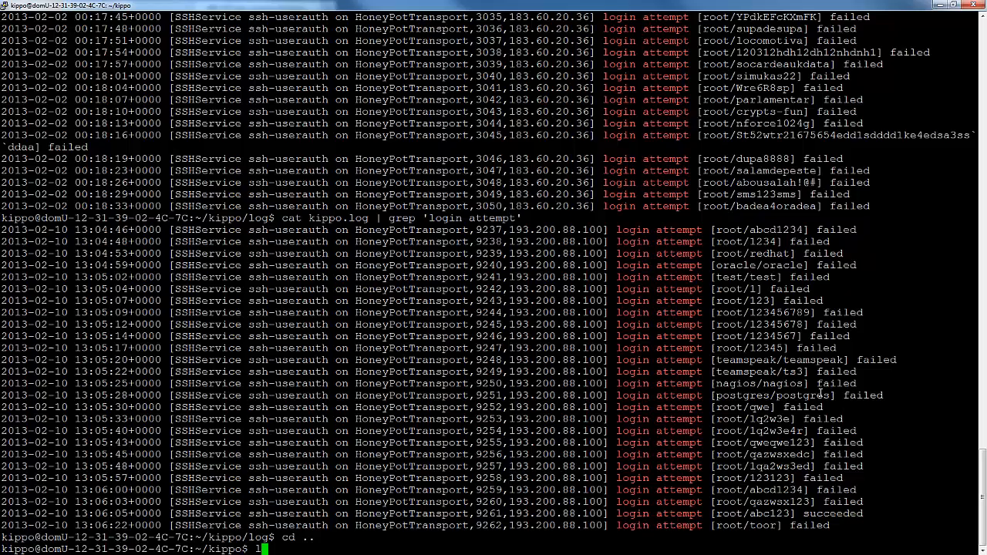
key(Return)
text(cd)
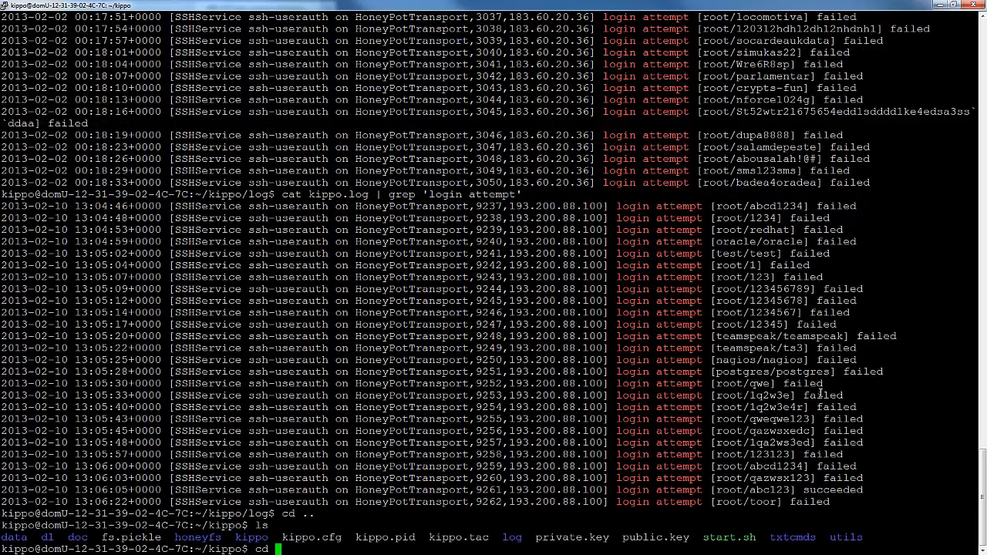
text( dl)
key(Return)
text(ls)
key(Return)
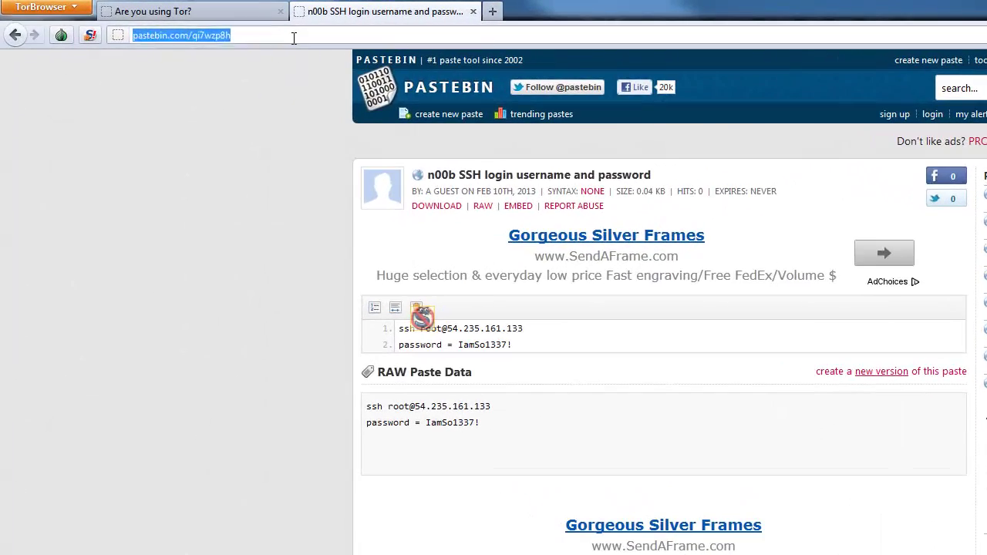
Clear the Pastebin paste's URL from the Tor Browser address bar.
click(294, 38)
key(BackSpace)
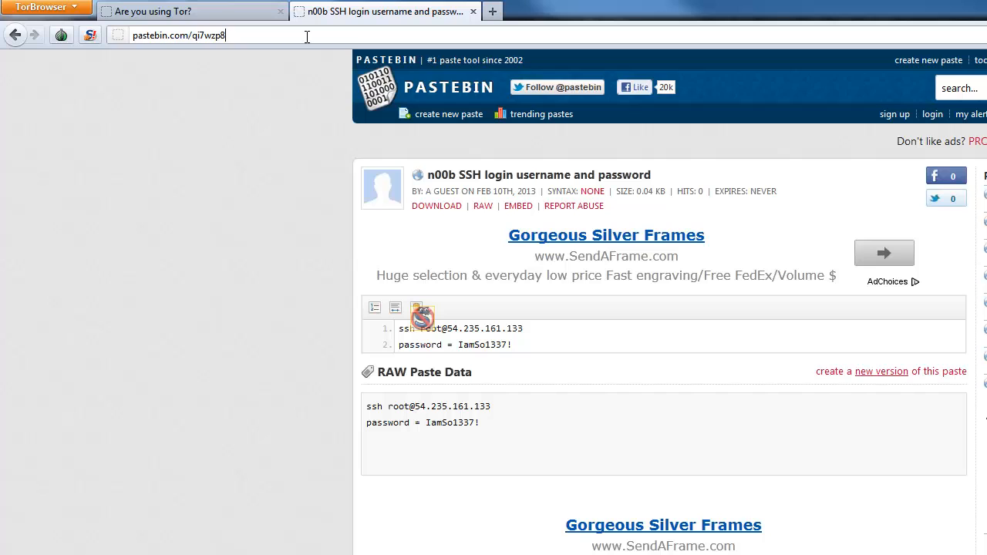
key(BackSpace)
key(BackSpace)
key(BackSpace)
key(BackSpace)
key(BackSpace)
key(BackSpace)
key(BackSpace)
key(BackSpace)
key(BackSpace)
Paste the tekdefense.com Kippo_DL_grabs_20130210.zip link into a new tab's address bar.
key(ctrl+t)
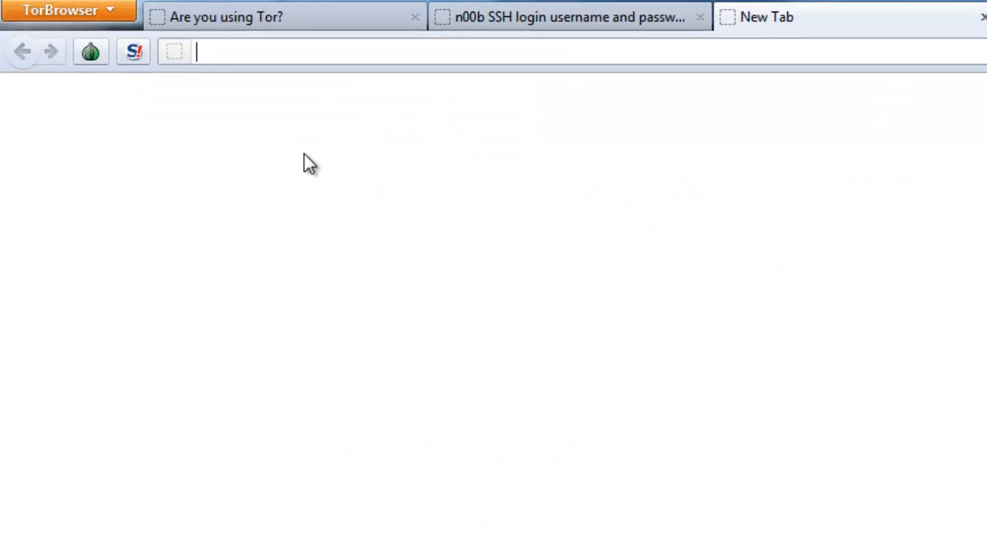
text(http://www.tekdefense.com/storage/samples/Kippo_DL_grabs_20130210.zip)
double_click(644, 51)
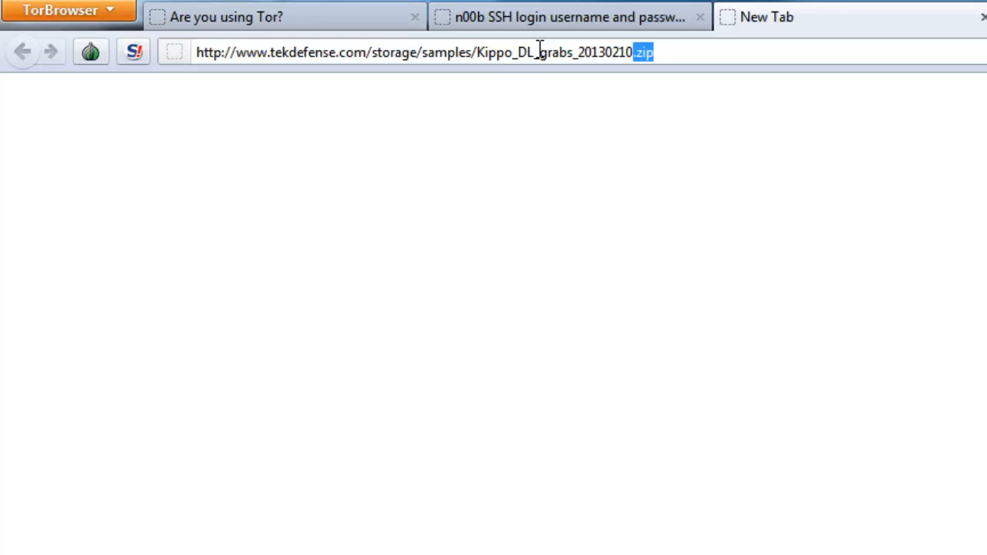
drag(540, 48, 195, 91)
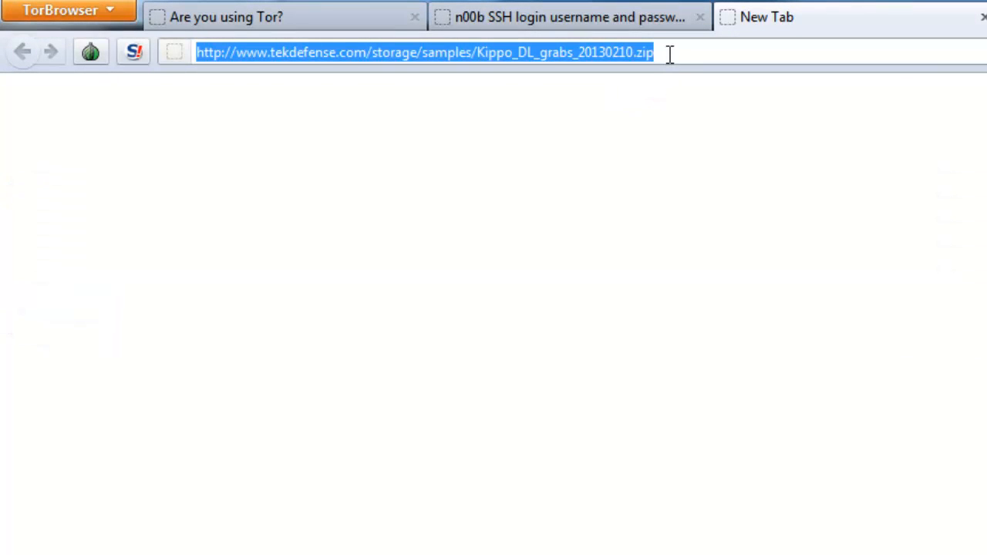
click(668, 54)
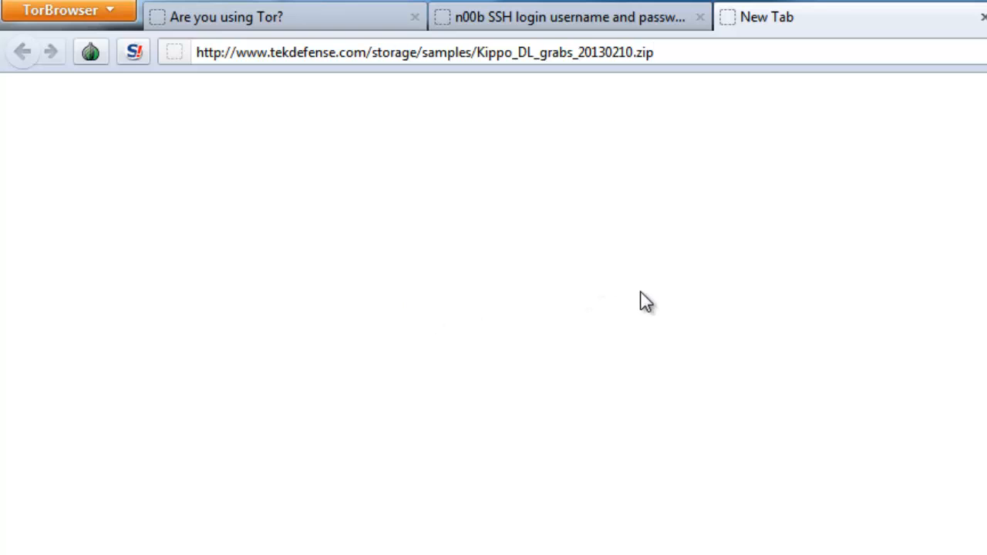